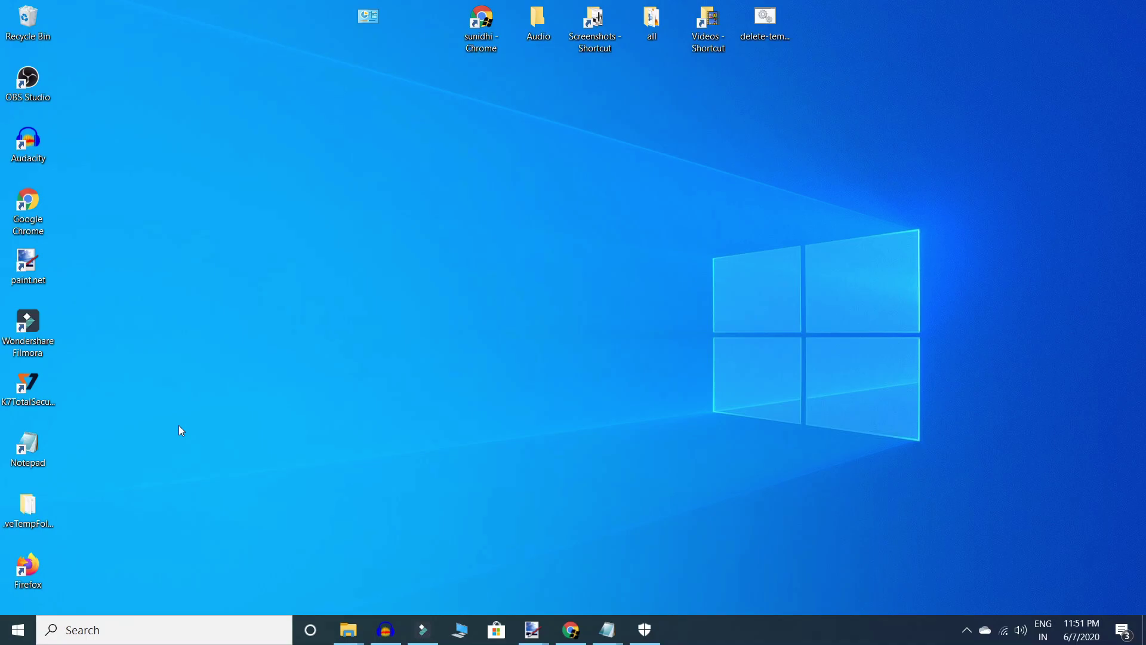
- Switch Bluetooth to On under Settings > Devices so the PC becomes discoverable
key(super+i)
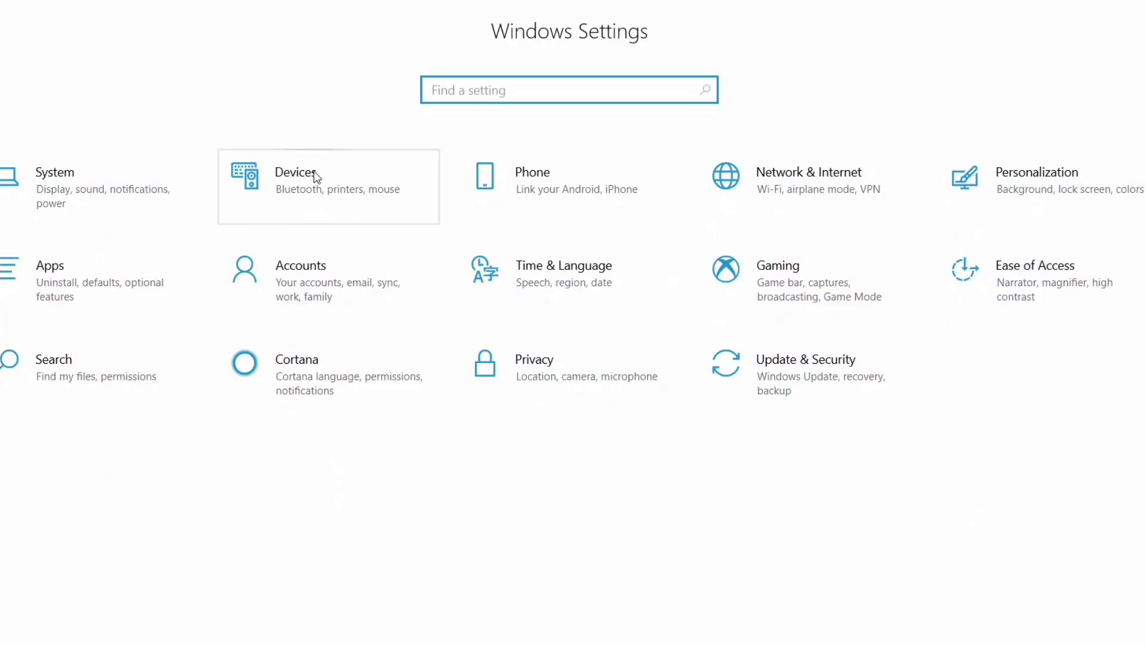
click(319, 186)
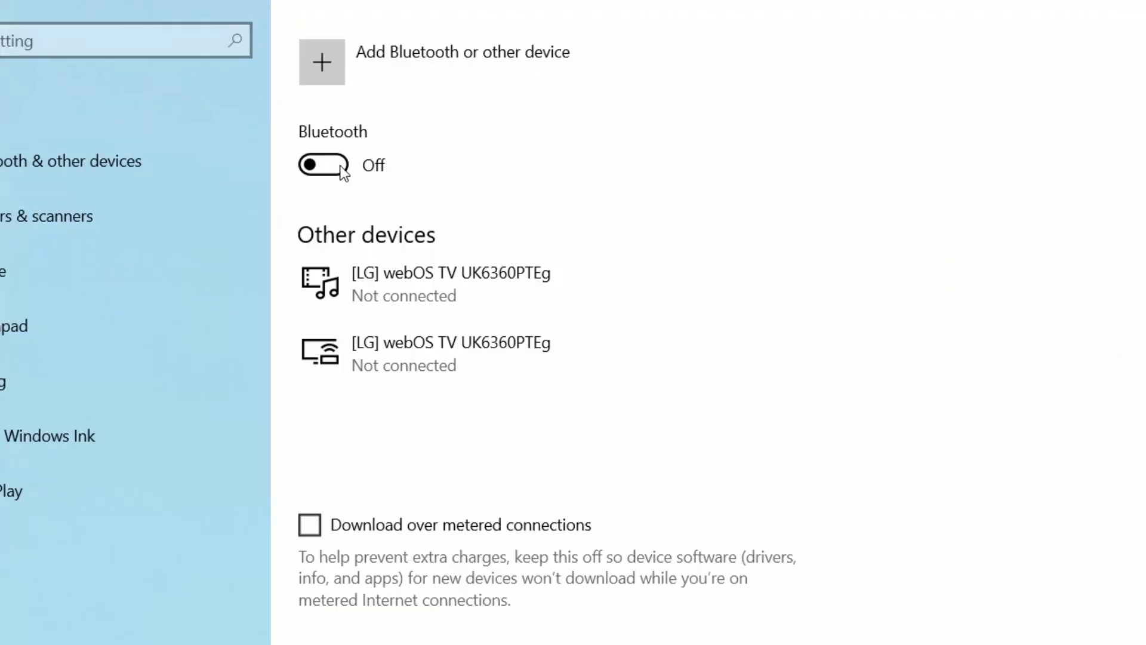
click(342, 172)
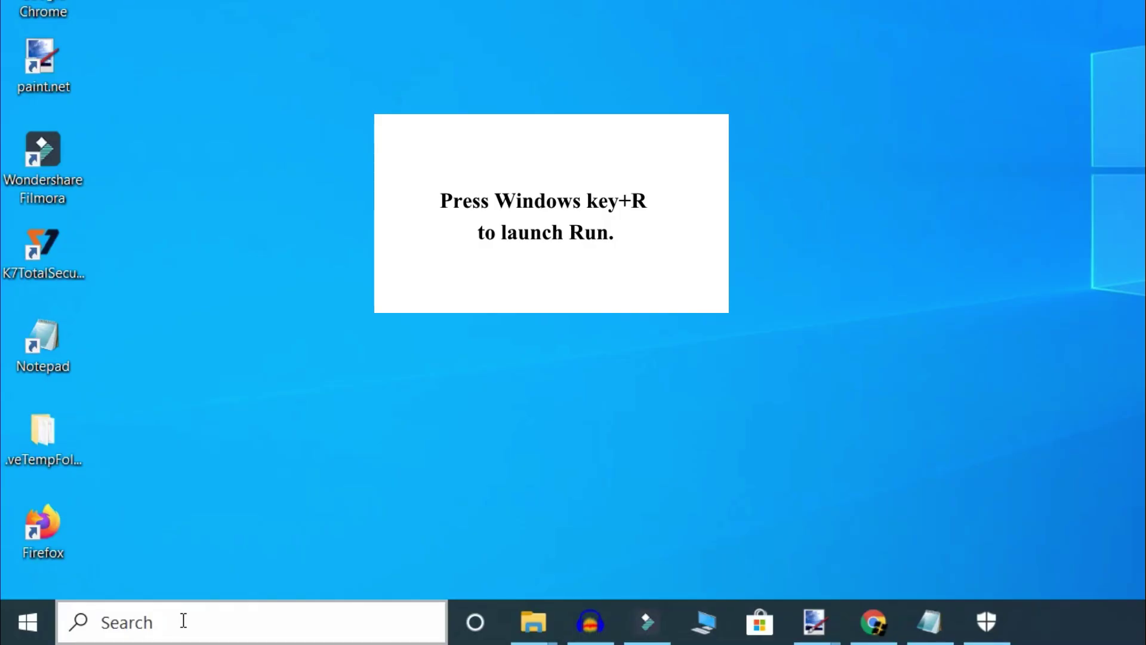
- Run the C:\Windows\System32 path copied from Notepad to show the folder in Explorer
key(super+r)
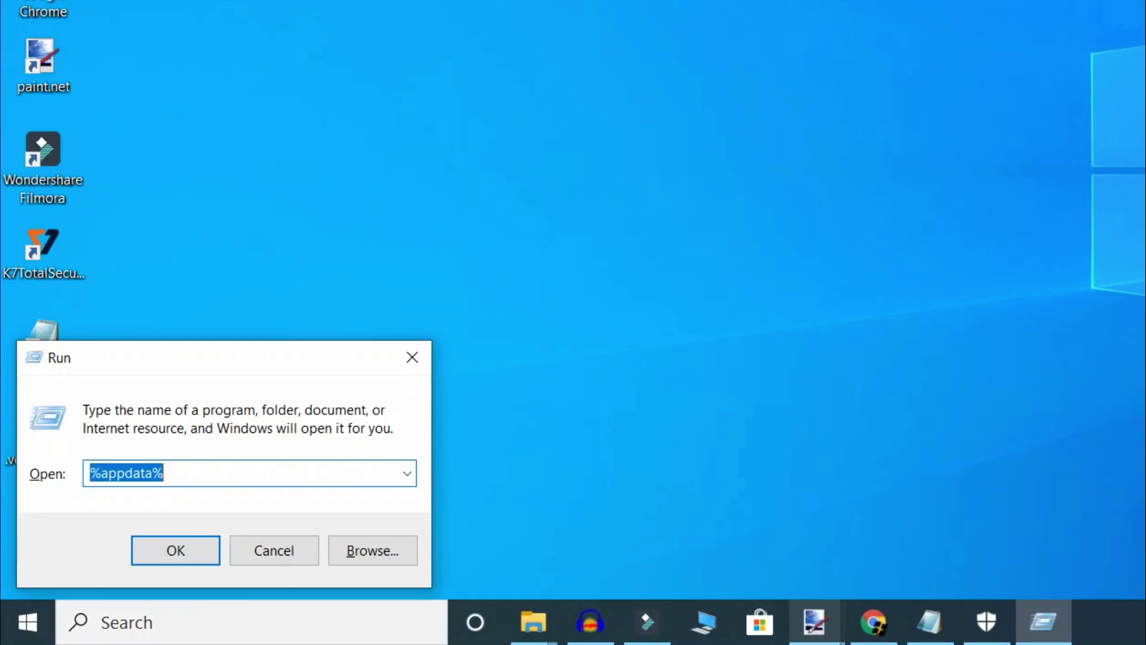
click(932, 621)
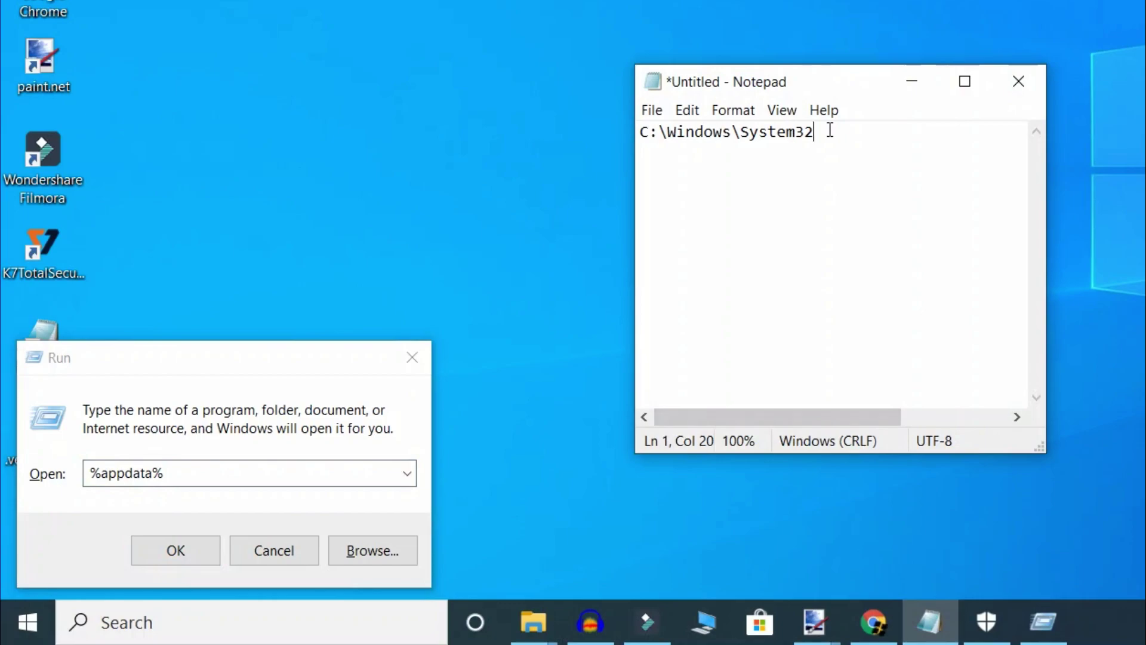
drag(815, 131, 661, 130)
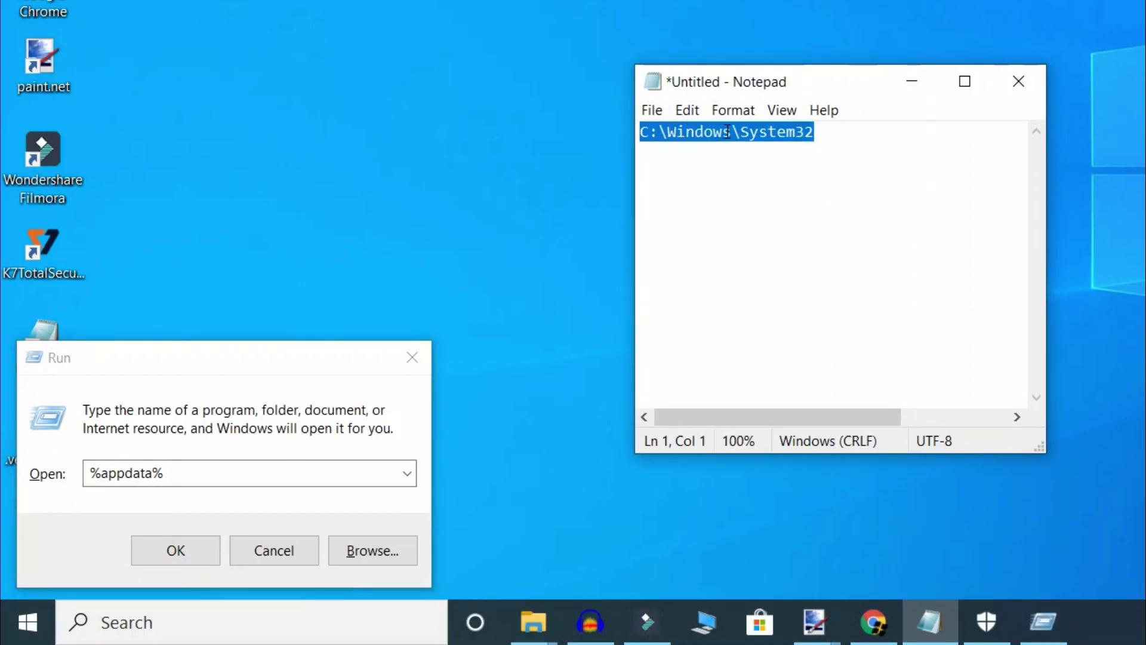
right_click(728, 131)
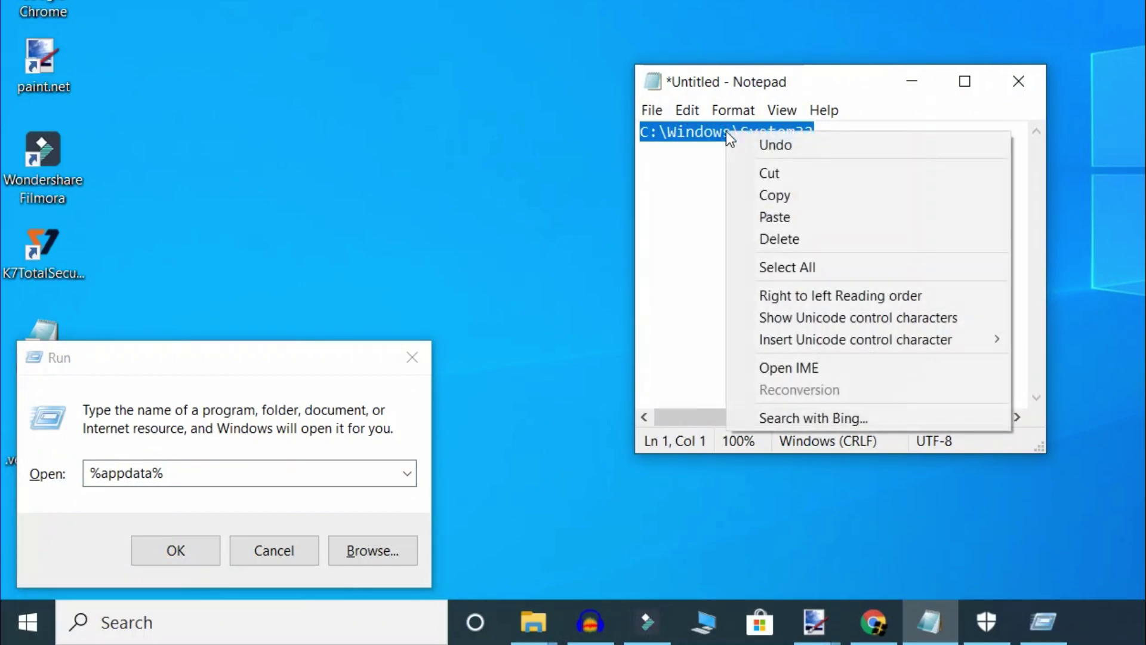
click(764, 195)
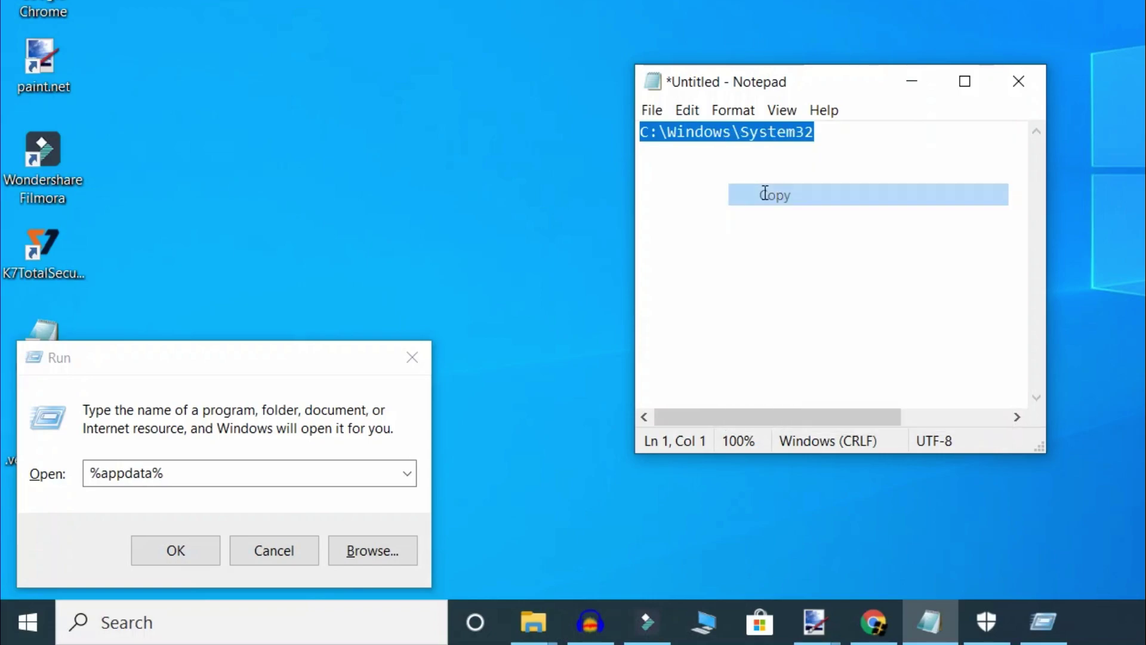
click(914, 81)
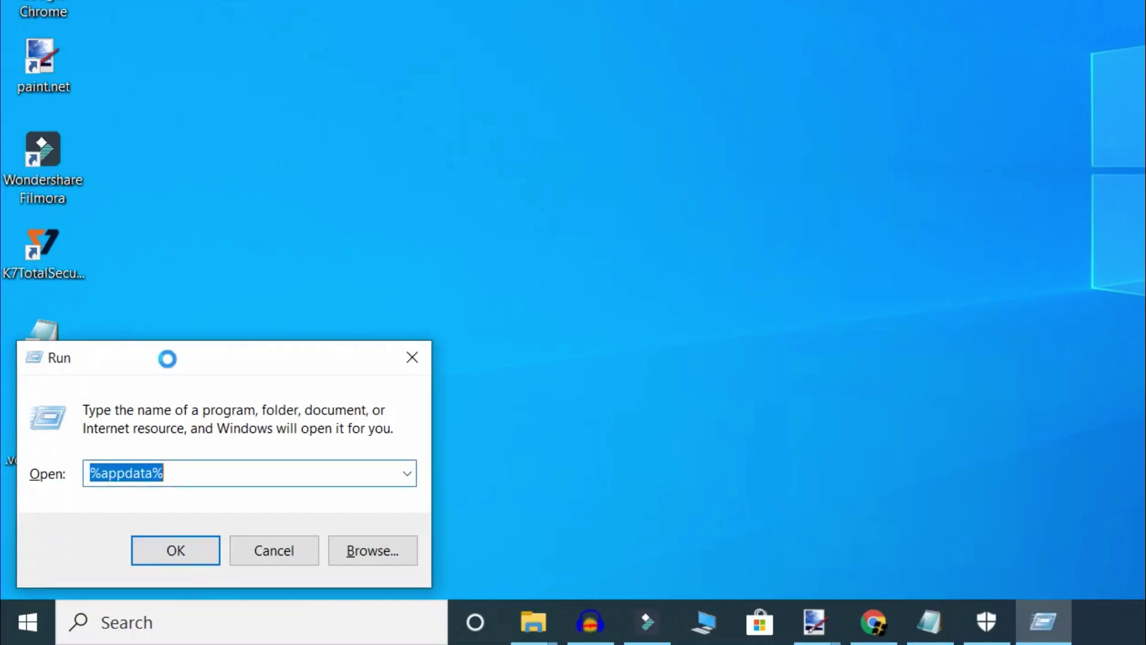
key(ctrl+v)
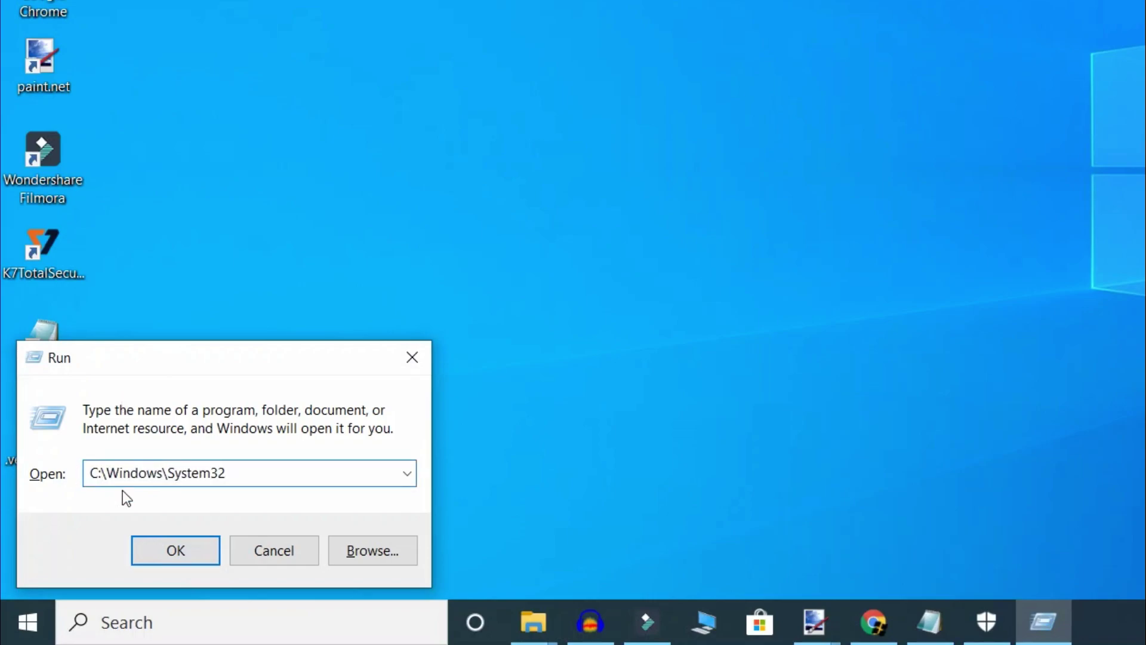
key(Return)
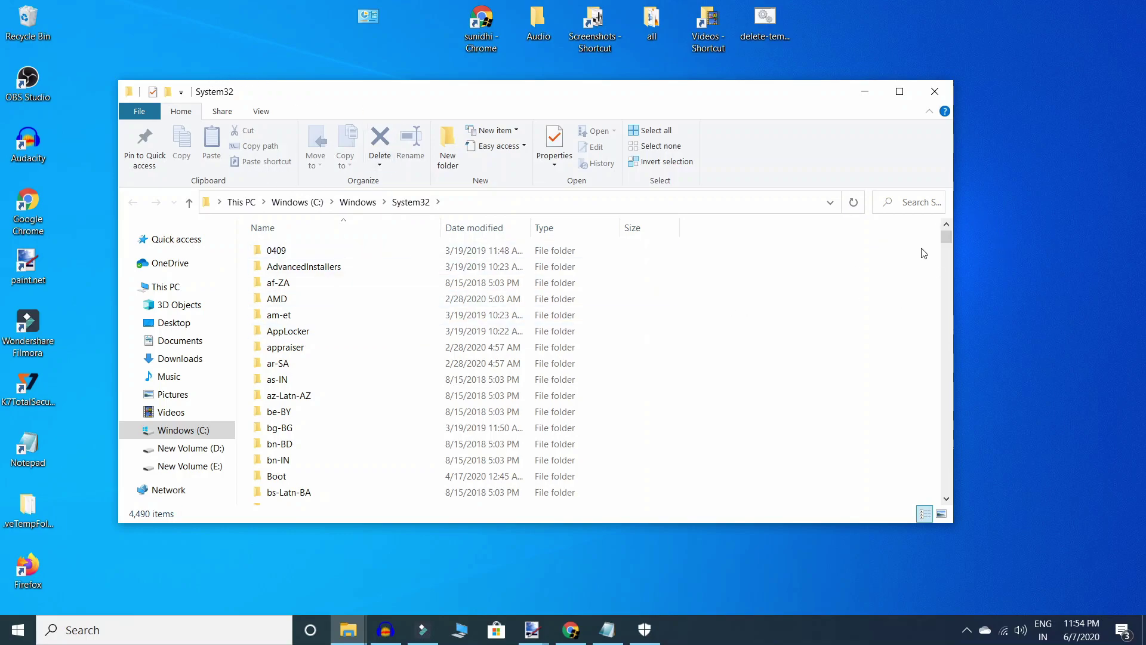
text(eventvwr)
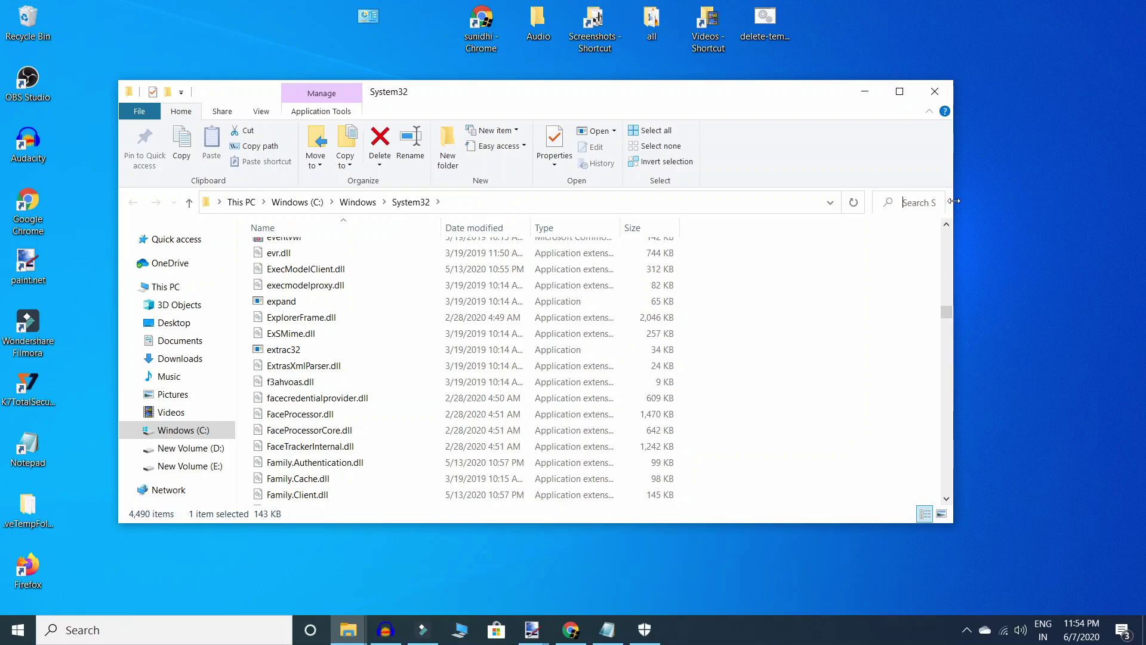
- Copy the fsquirt application found in System32 and minimize Explorer to the desktop
drag(953, 205, 1142, 206)
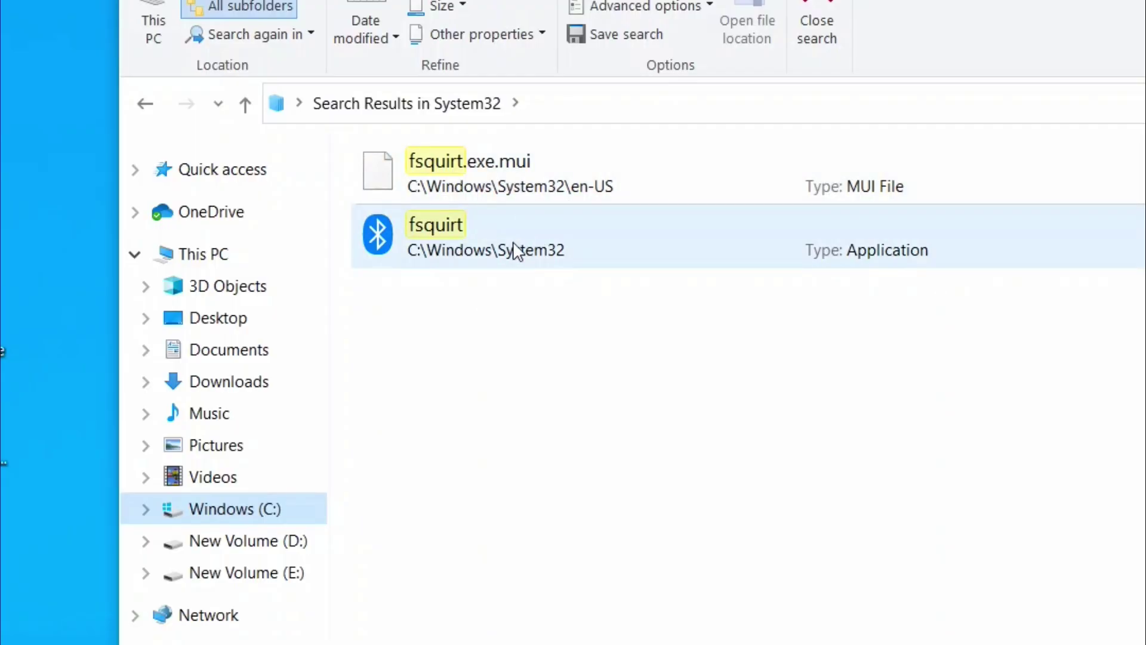
click(513, 242)
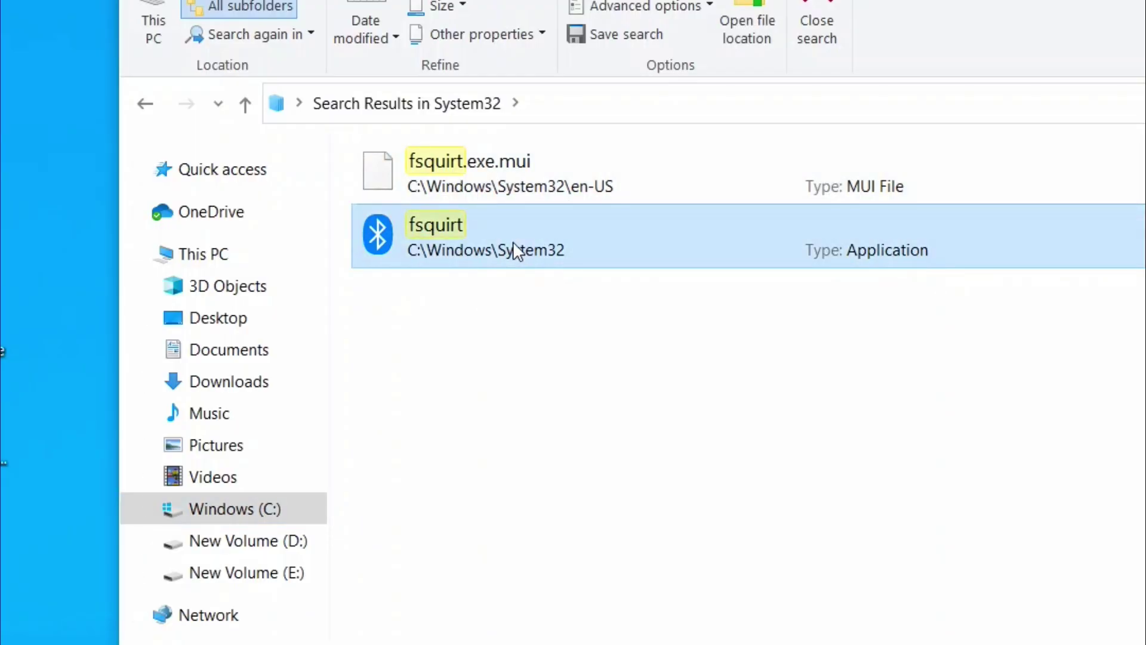
right_click(513, 249)
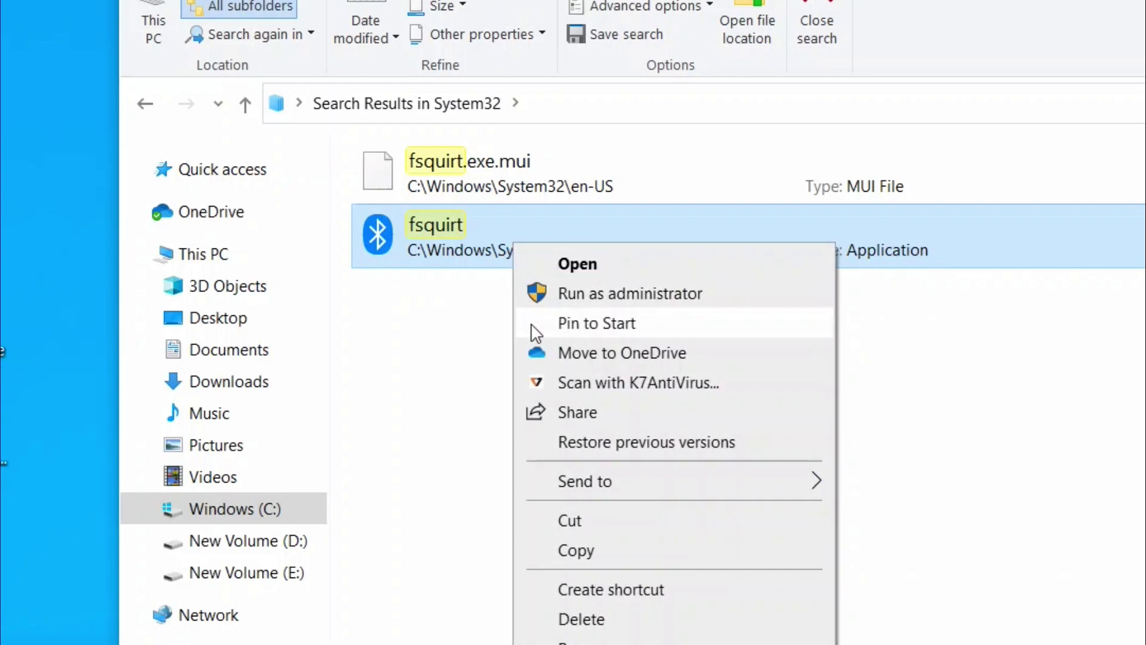
click(576, 551)
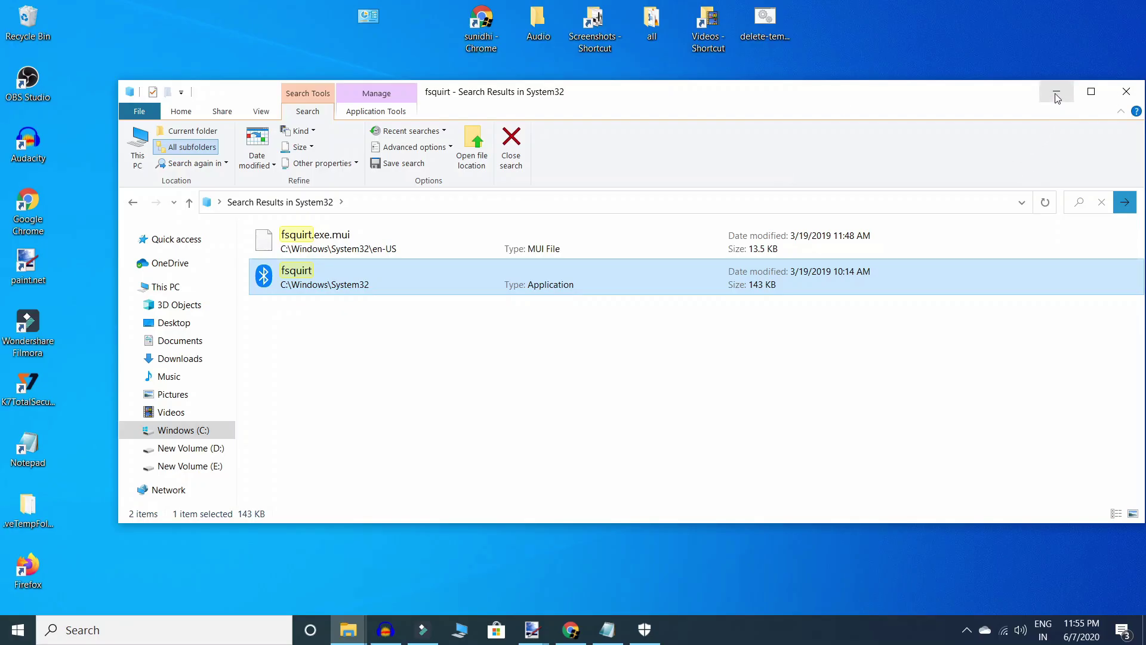
click(1055, 95)
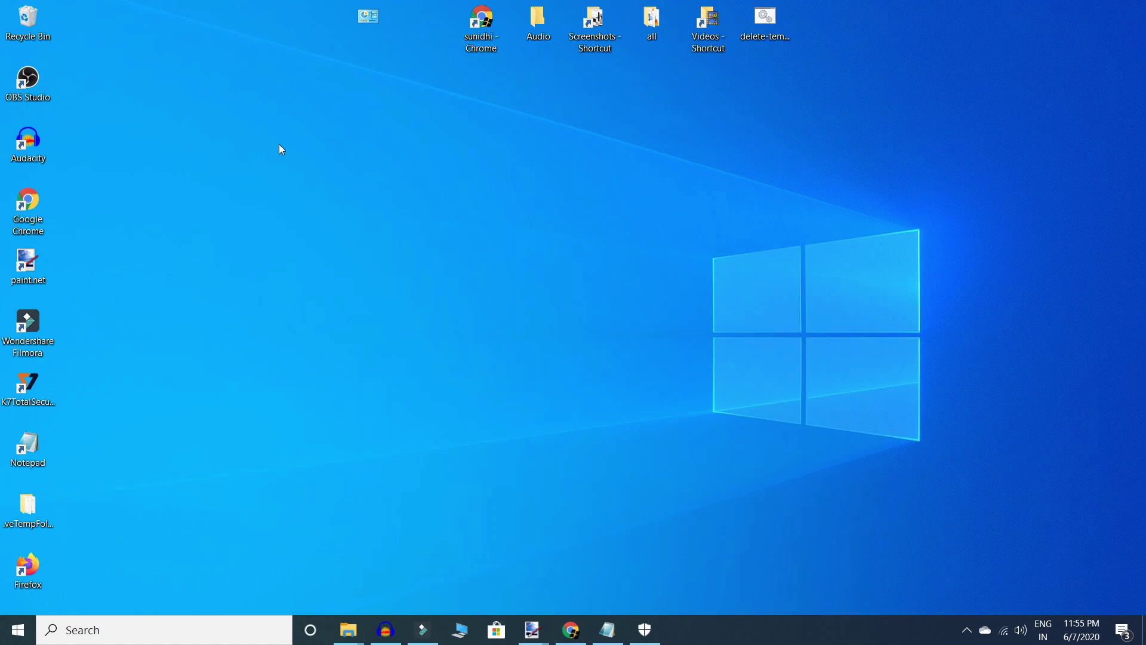
- Paste fsquirt as an icon onto an empty area of the desktop
right_click(279, 144)
click(319, 214)
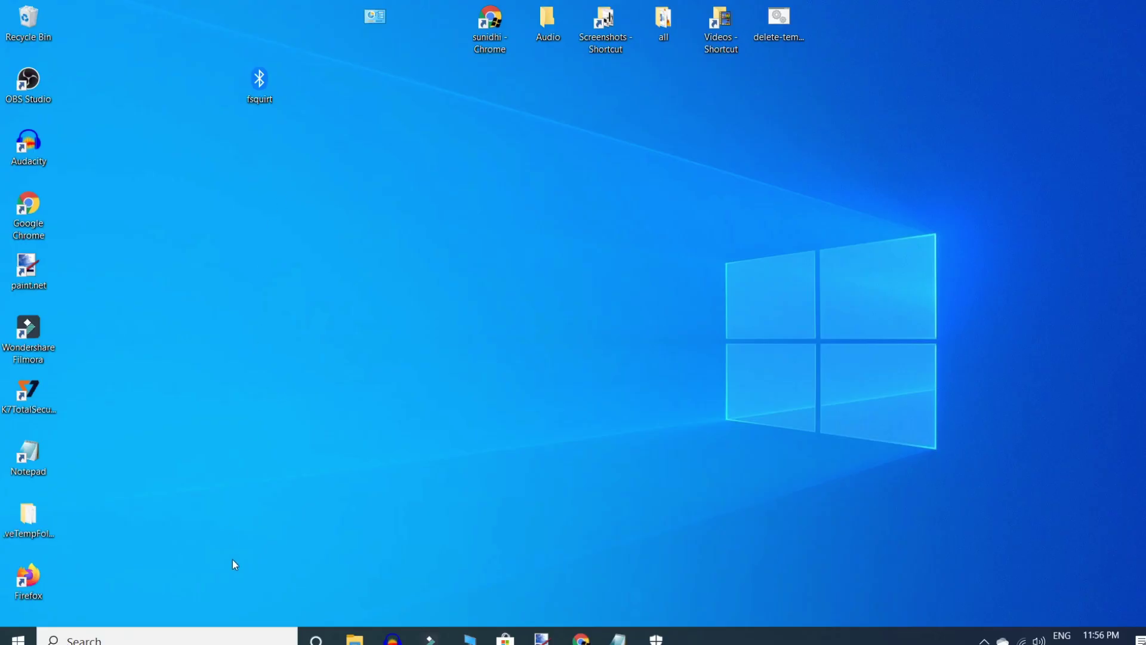
click(212, 640)
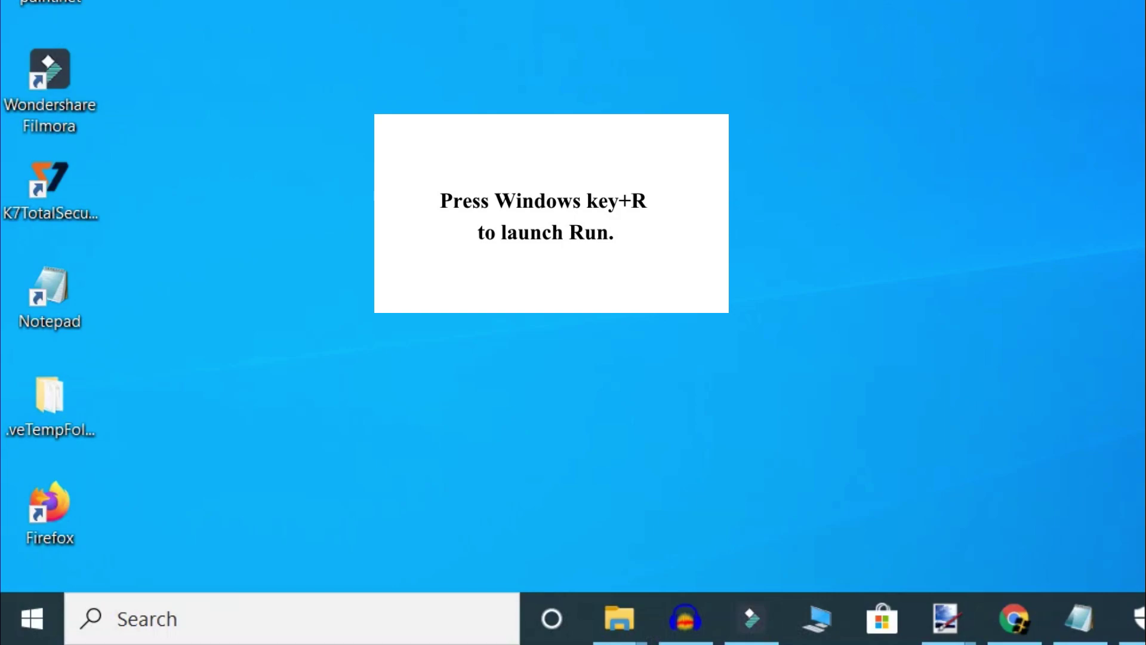
- Launch Device Manager by running devmgmt.msc
key(super+r)
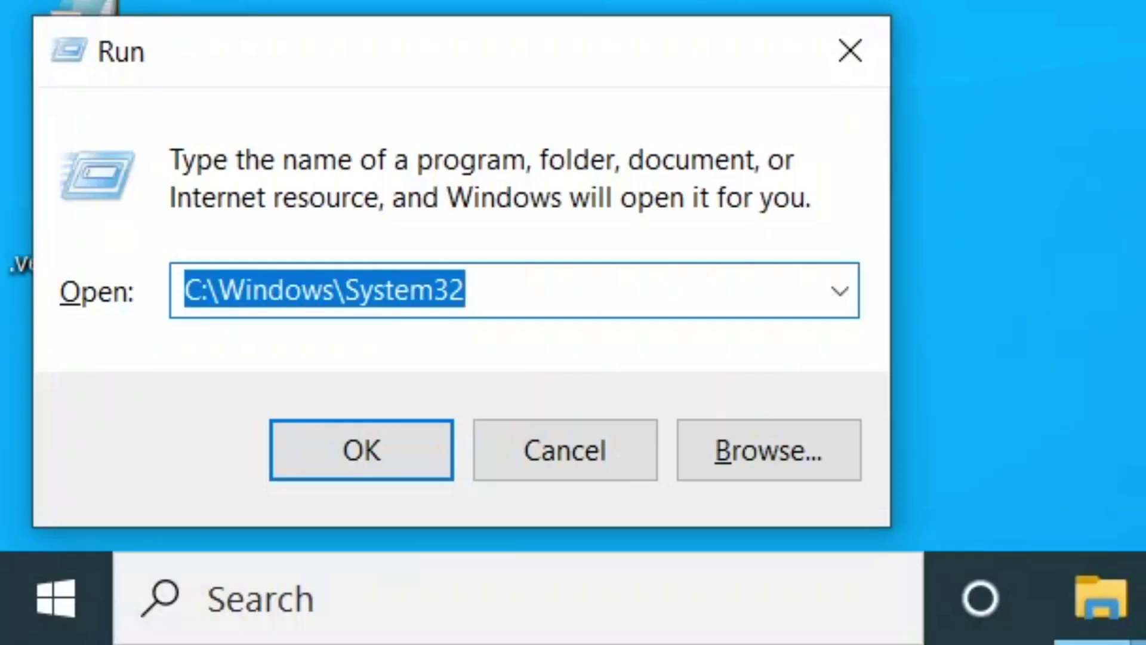
text(dev)
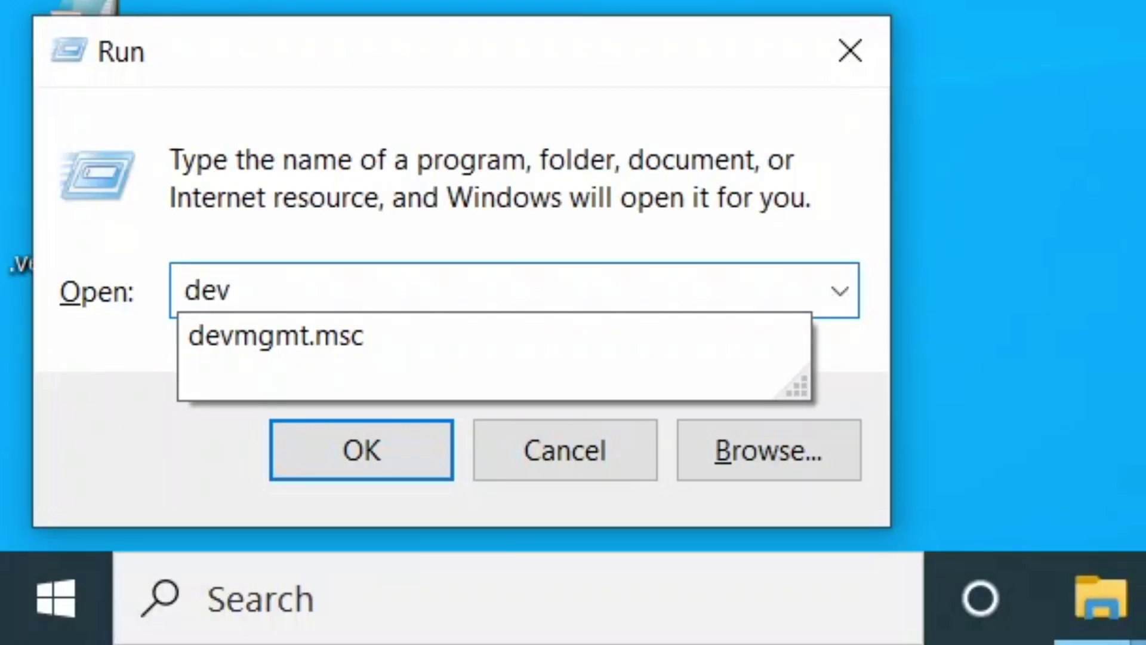
text(m)
text(gmt)
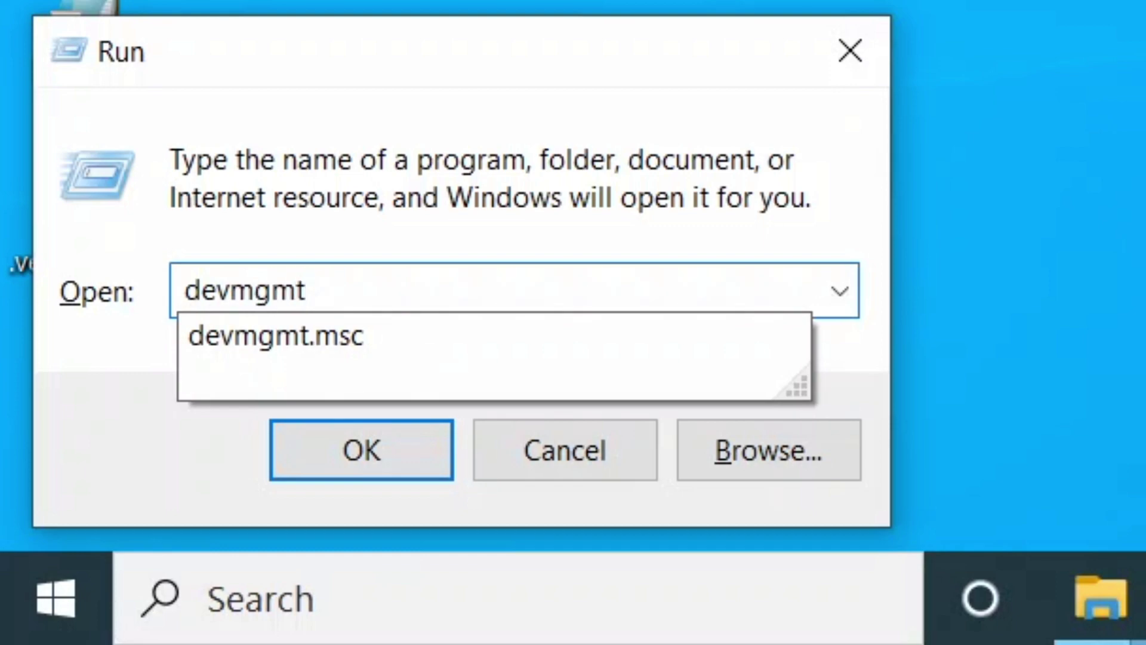
text(.)
text(m)
click(382, 336)
key(Return)
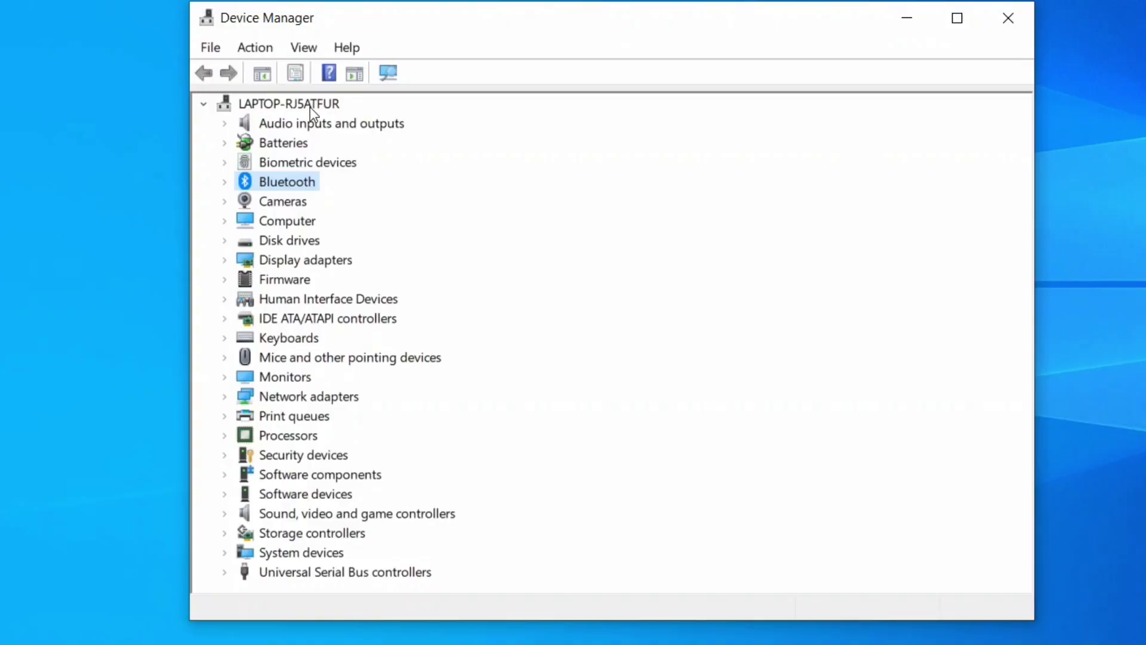
- Expand the Bluetooth category in Device Manager
double_click(284, 182)
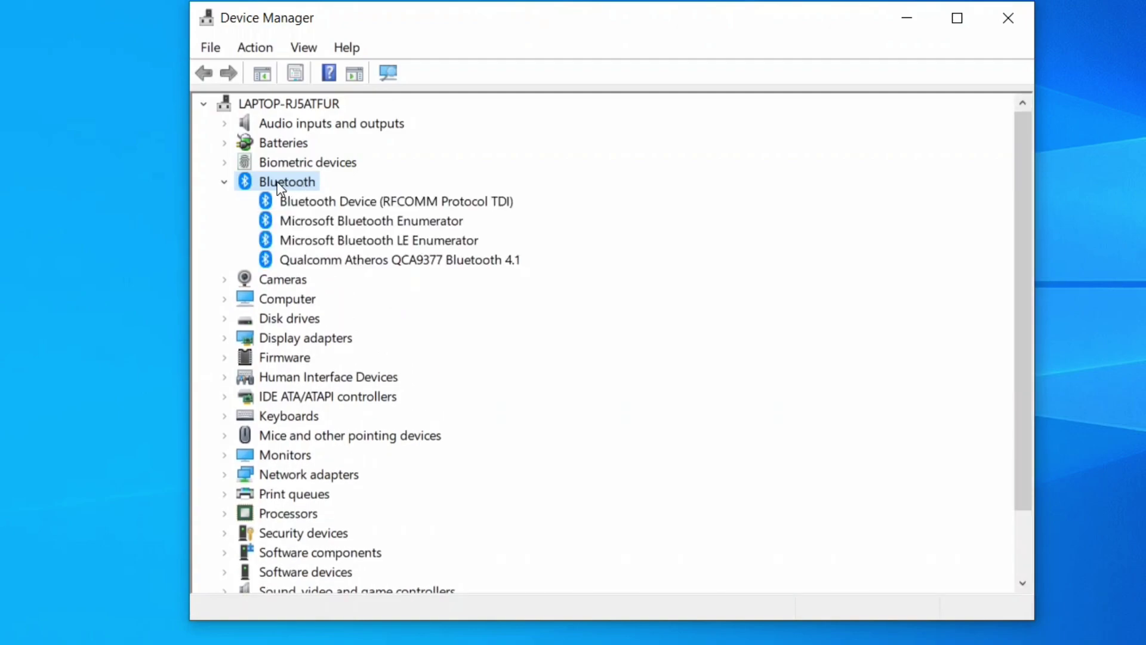
double_click(276, 182)
double_click(277, 182)
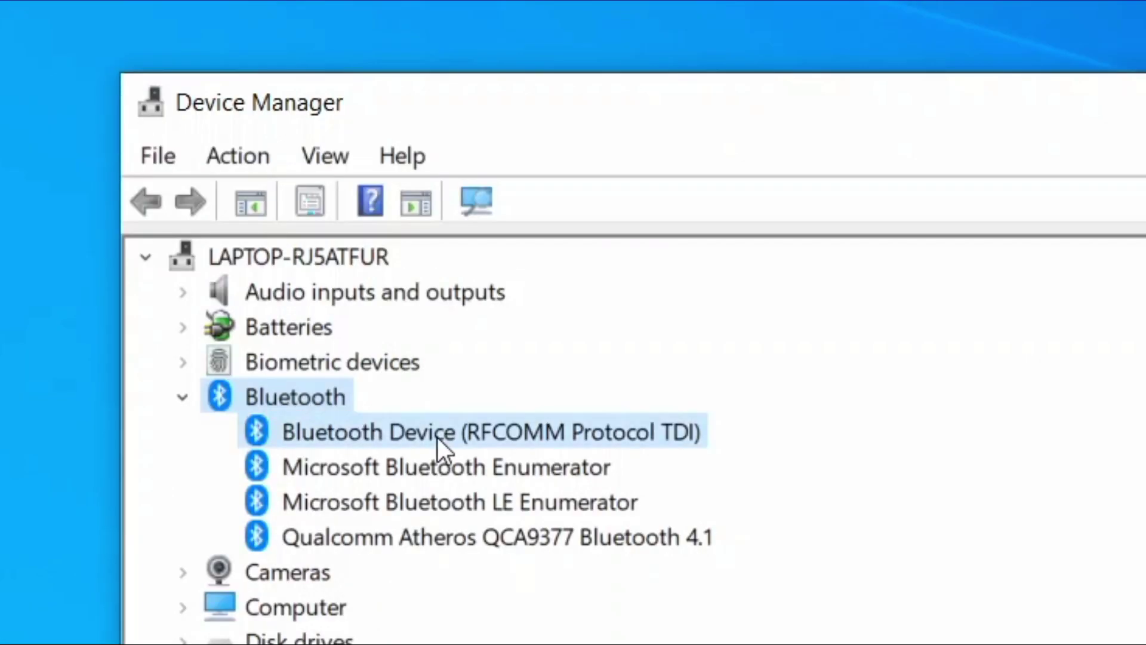
- Start Update driver for Bluetooth Device (RFCOMM Protocol TDI)
click(438, 438)
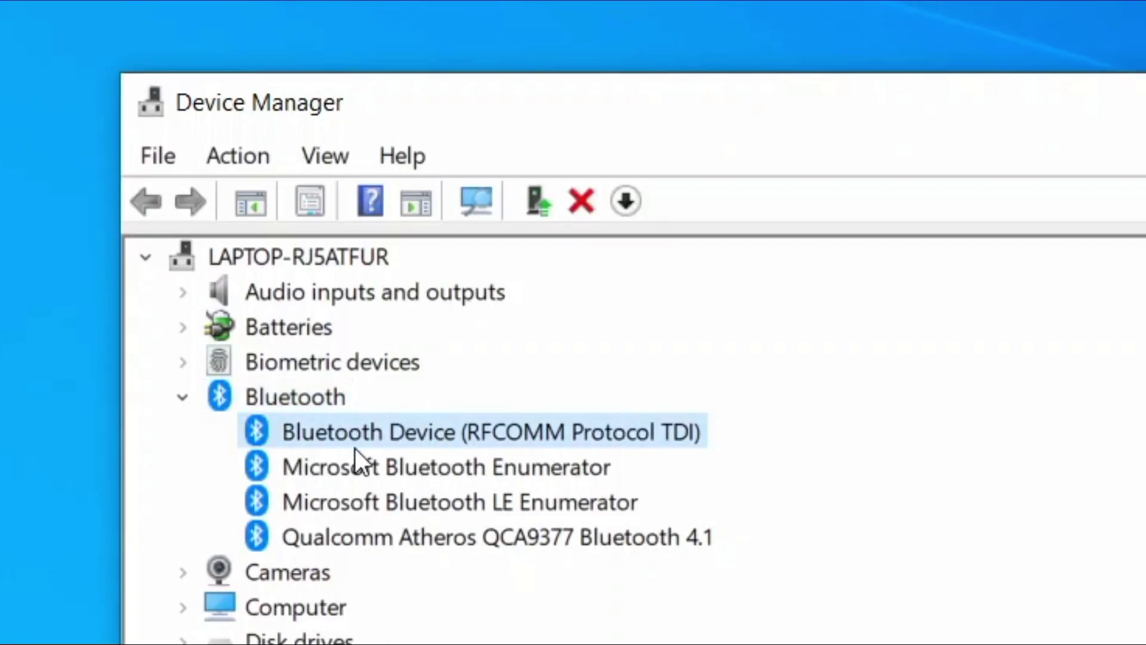
right_click(558, 434)
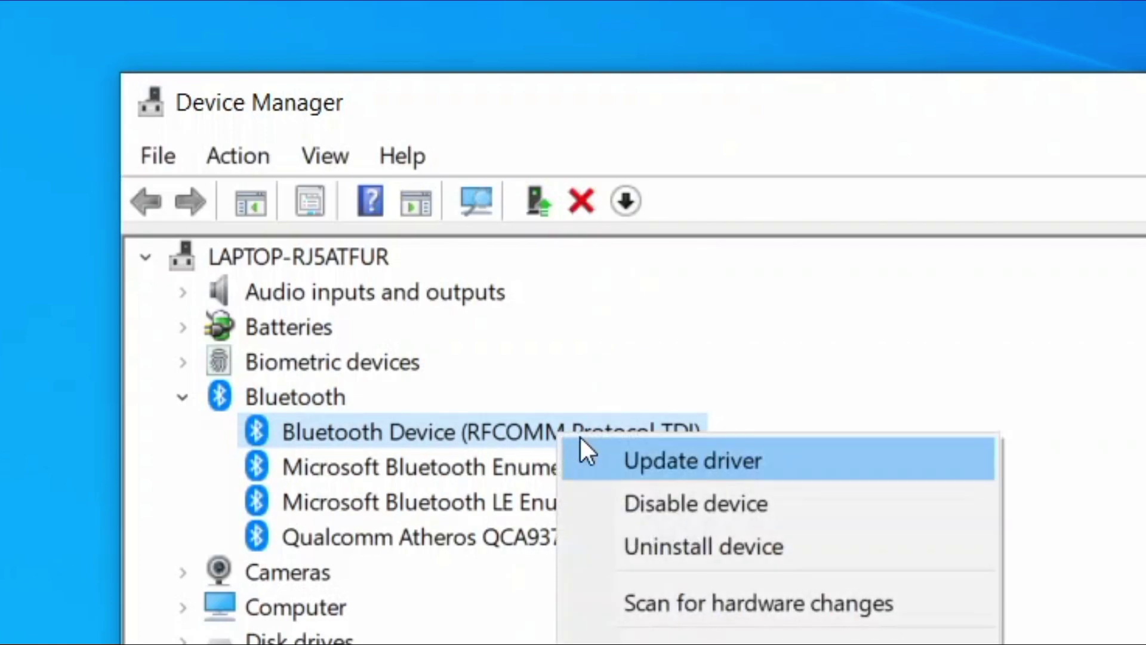
click(660, 461)
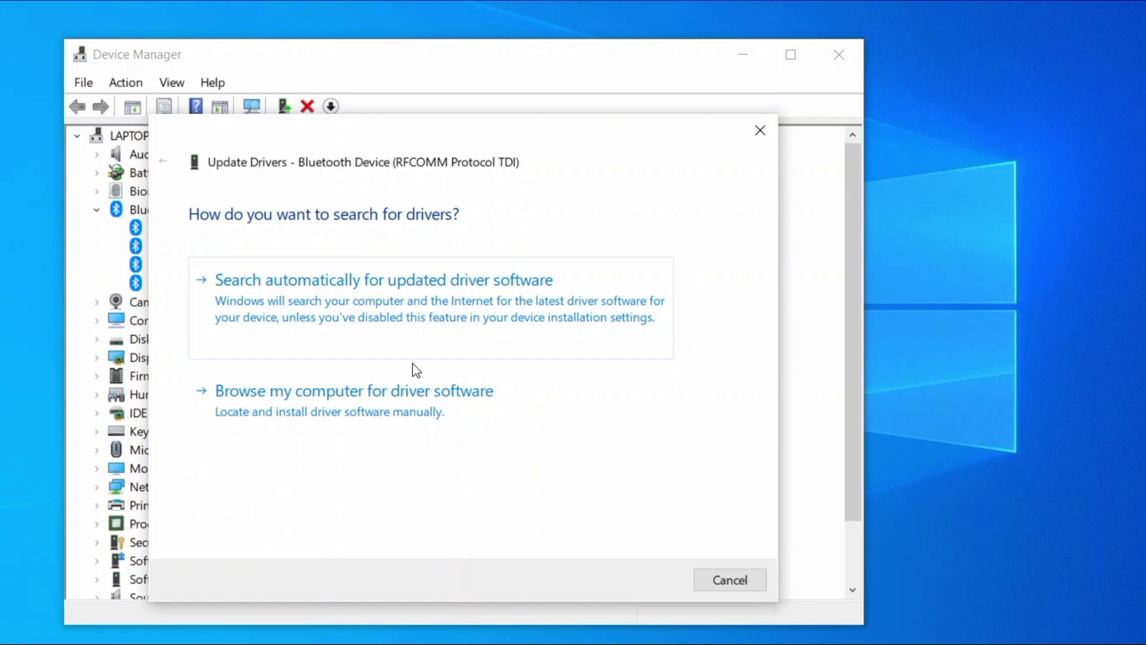
- Install the Bluetooth Device (RFCOMM Protocol TDI) driver picked from the on-computer list, then close the wizard
click(366, 407)
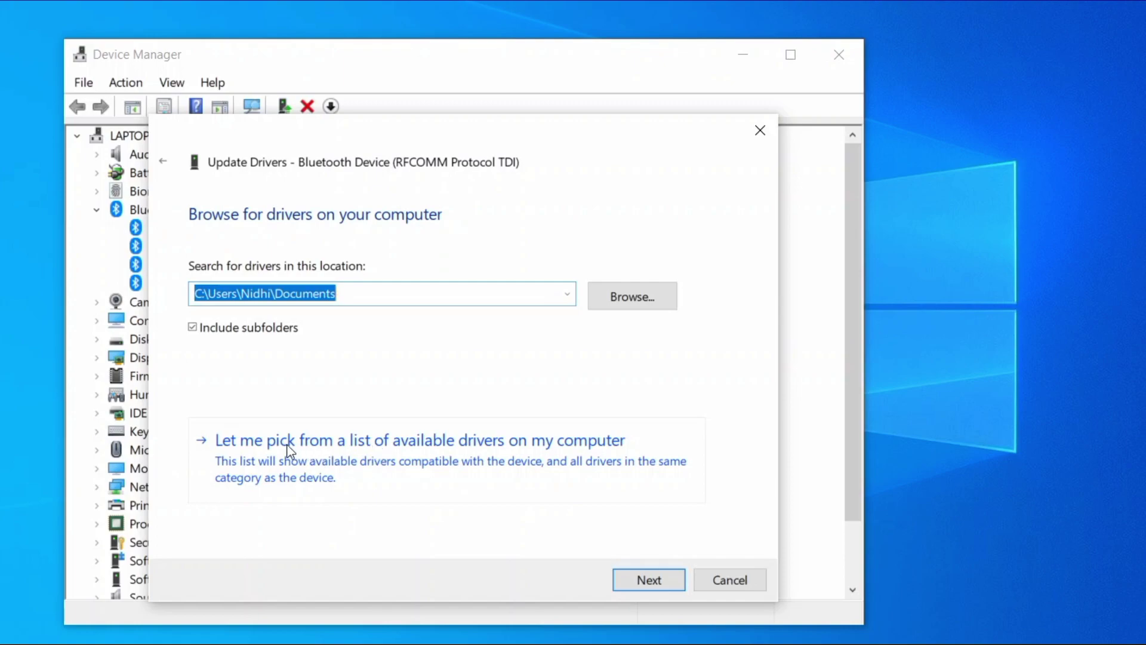
click(356, 452)
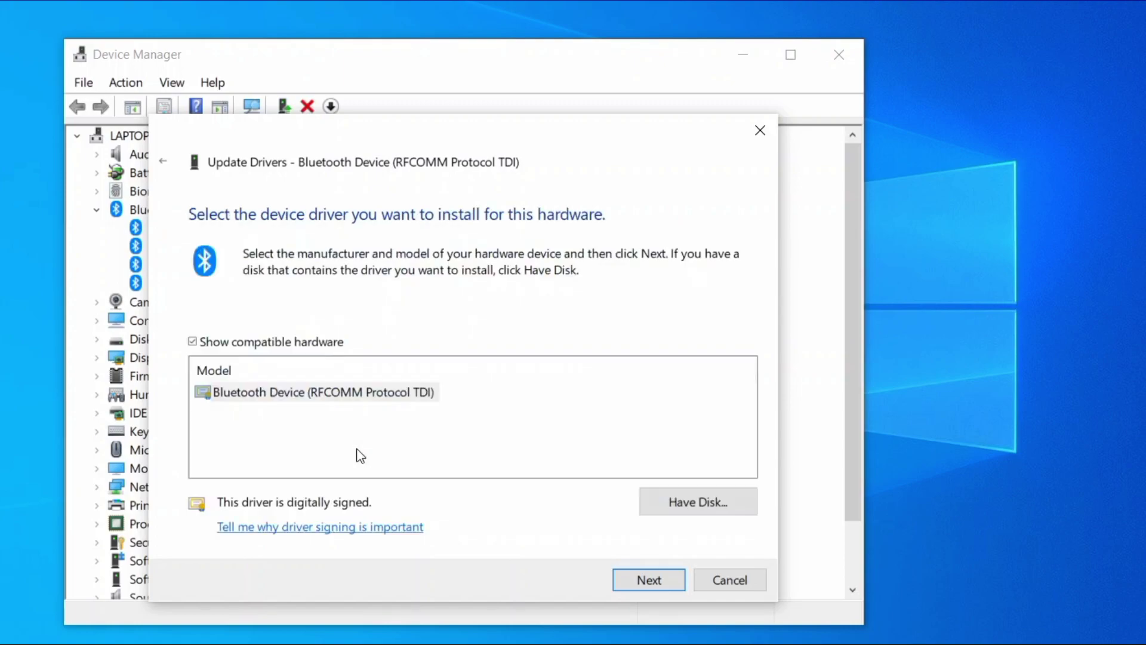
click(375, 391)
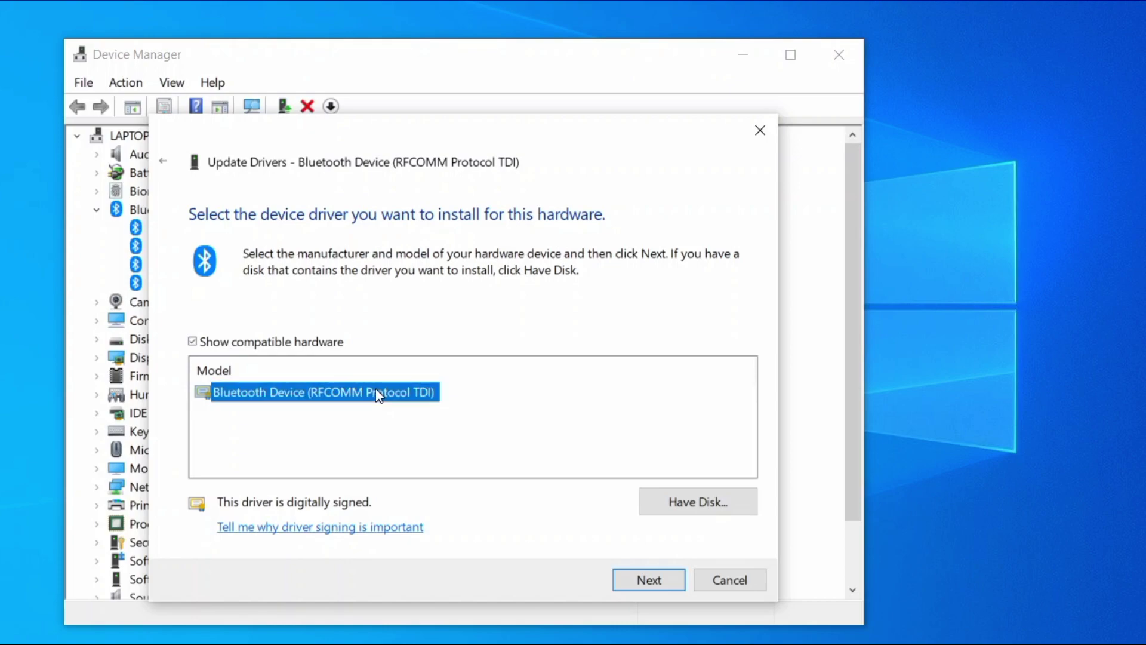
click(618, 580)
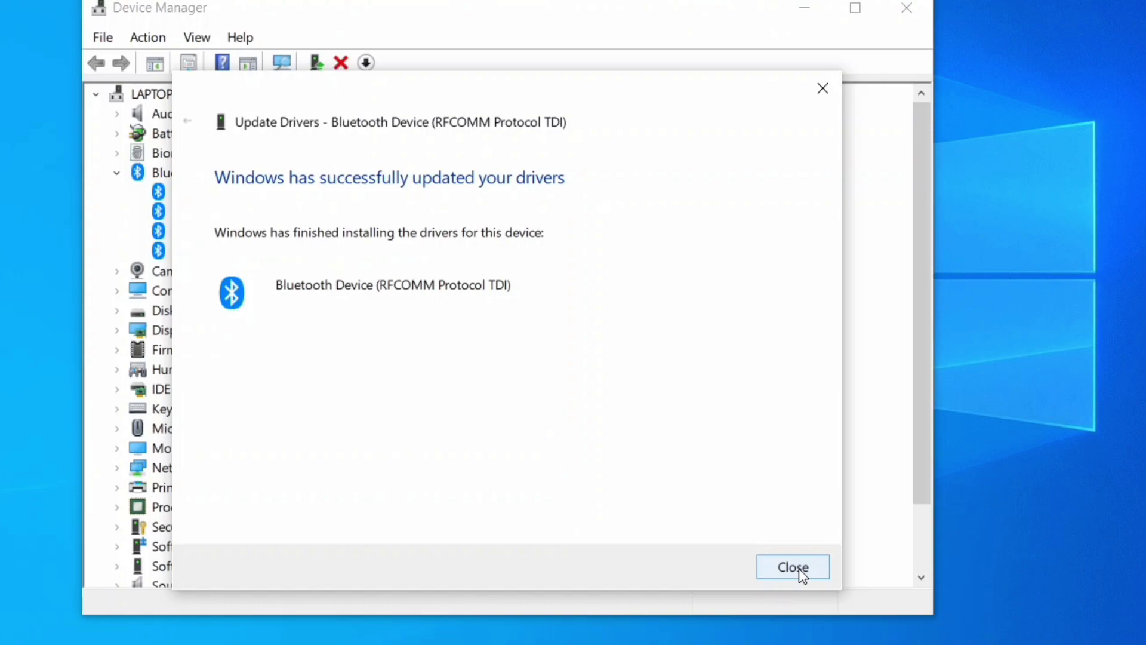
click(799, 568)
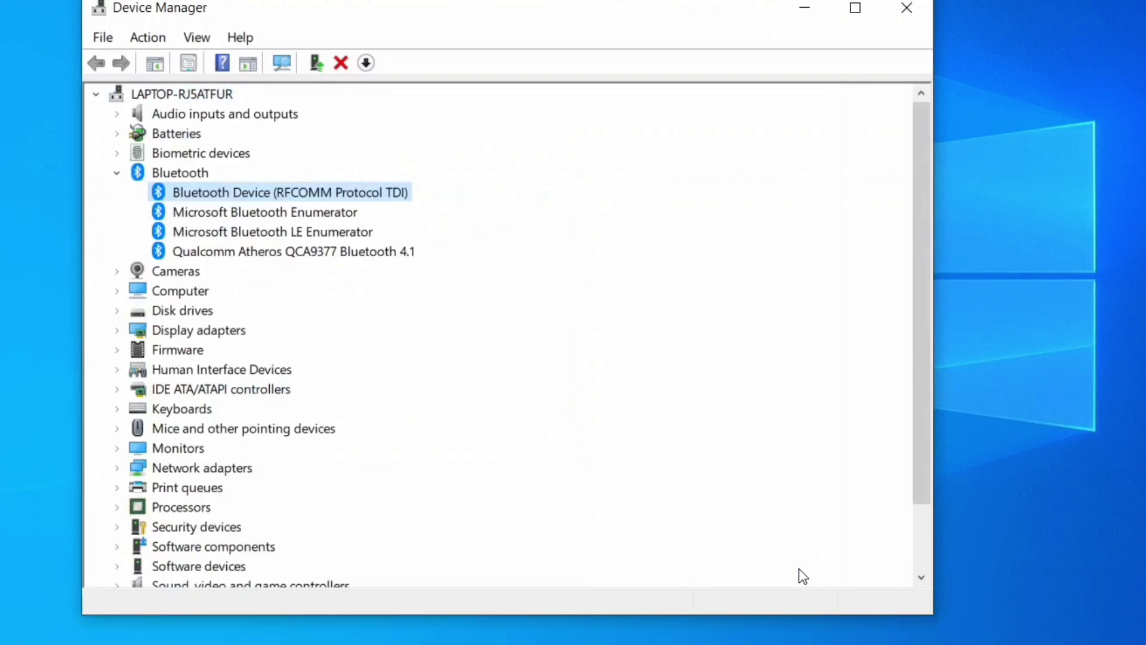
- Close Device Manager and enter services.msc in the Run dialog
click(907, 28)
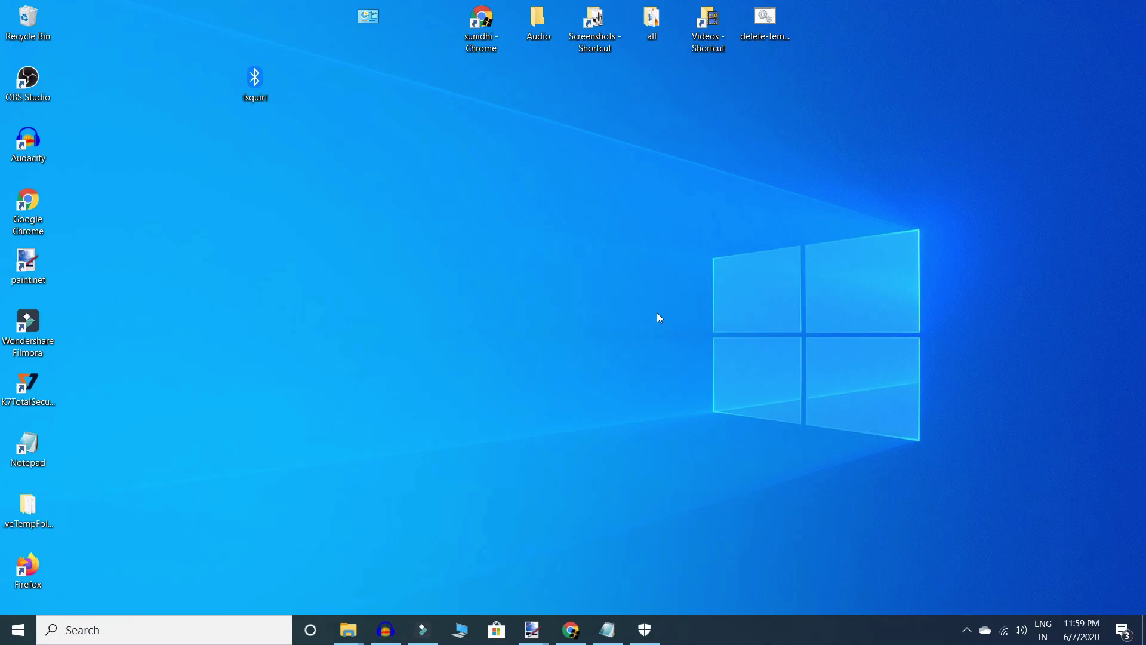
key(super+r)
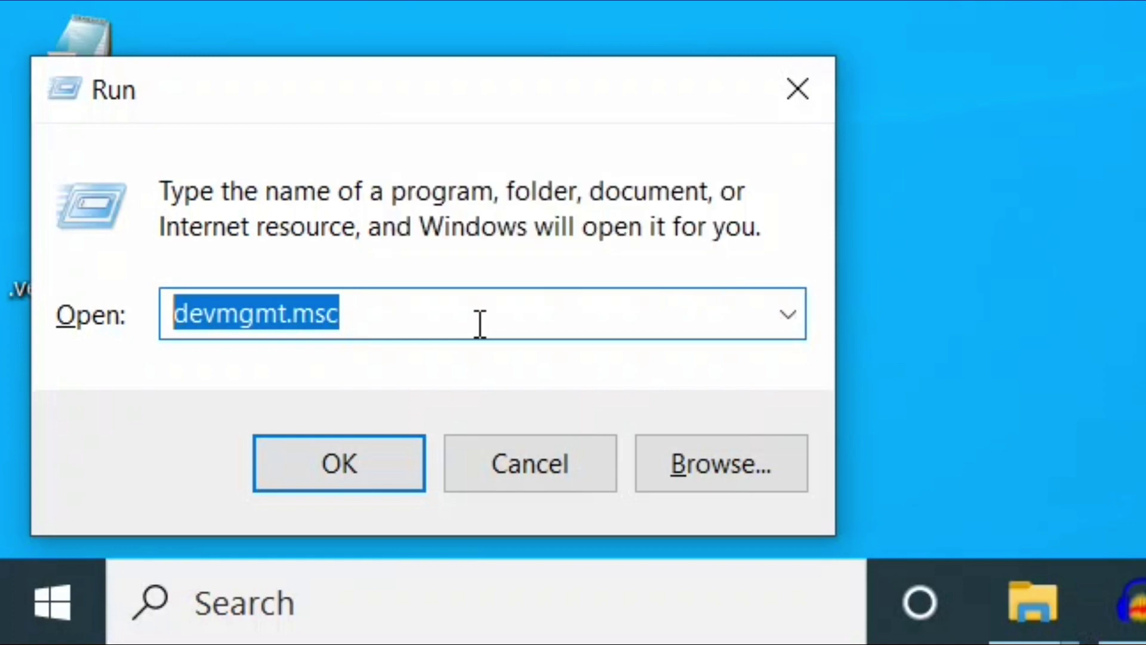
text(se)
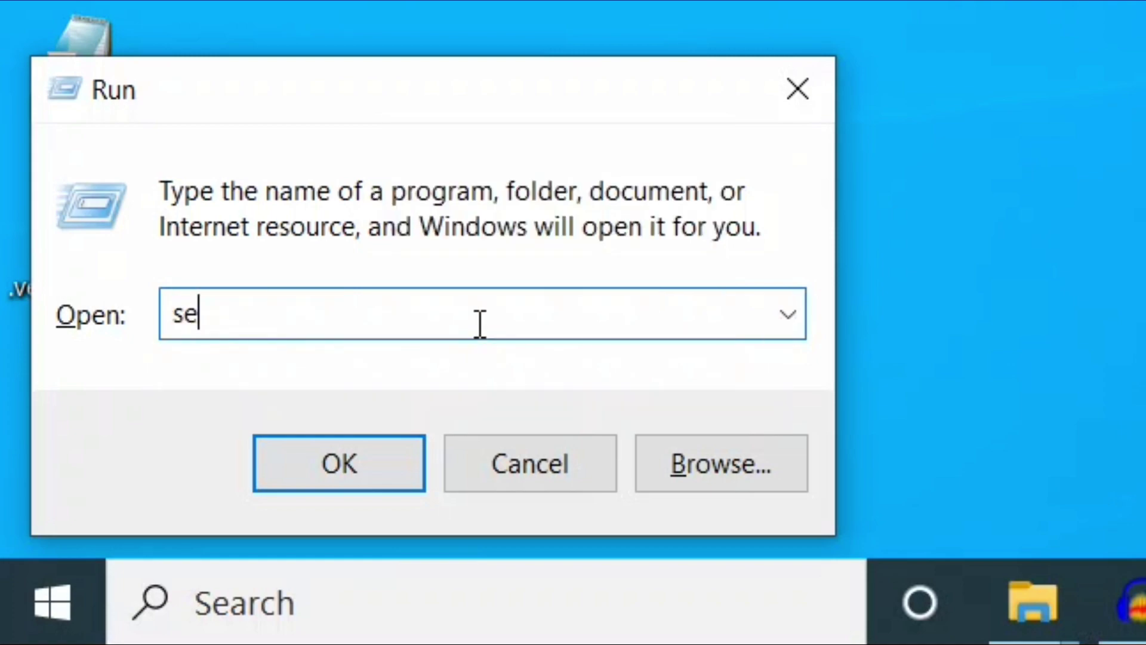
text(r)
text(vi)
text(ces.msv)
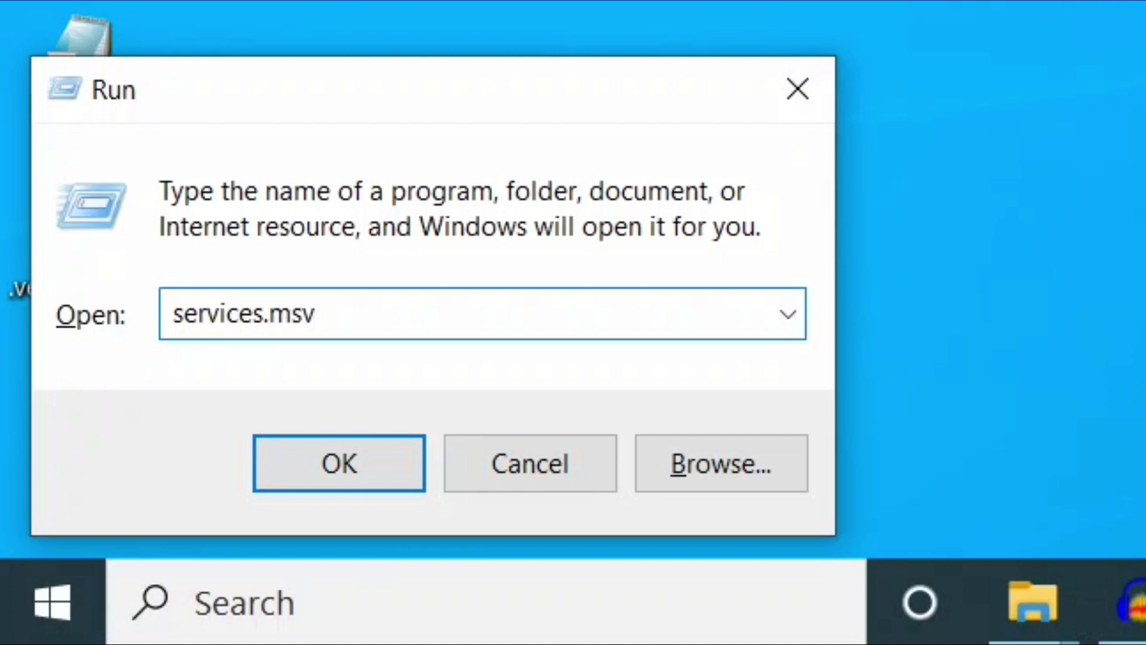
key(BackSpace)
text(c)
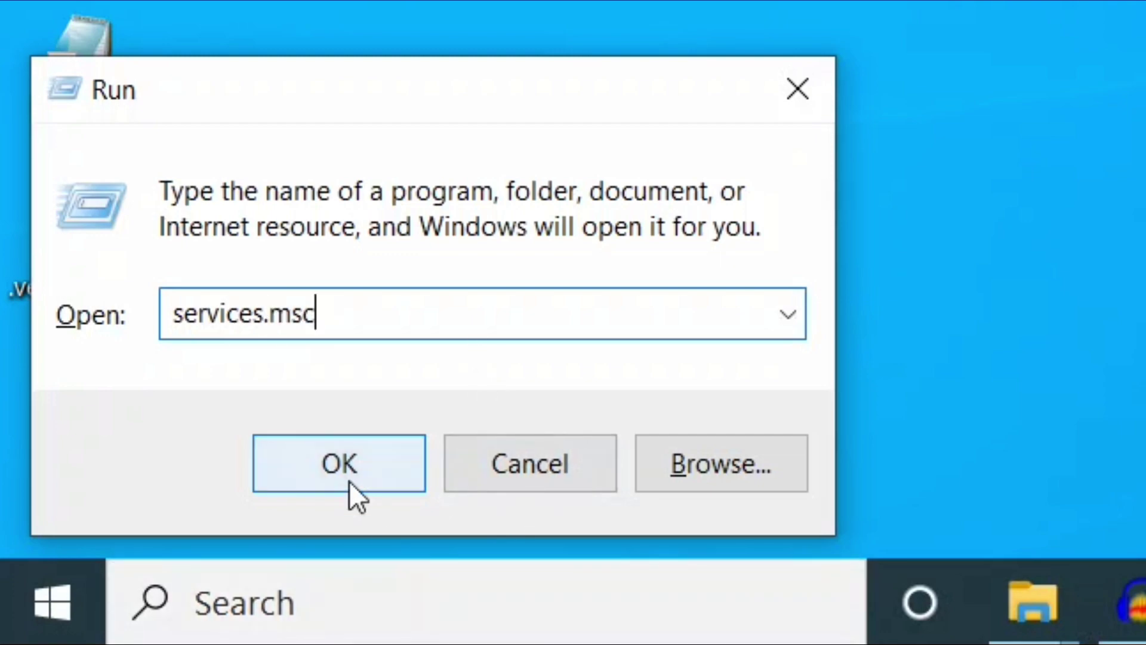
- Launch the Services console and bring its window fully on screen
click(349, 481)
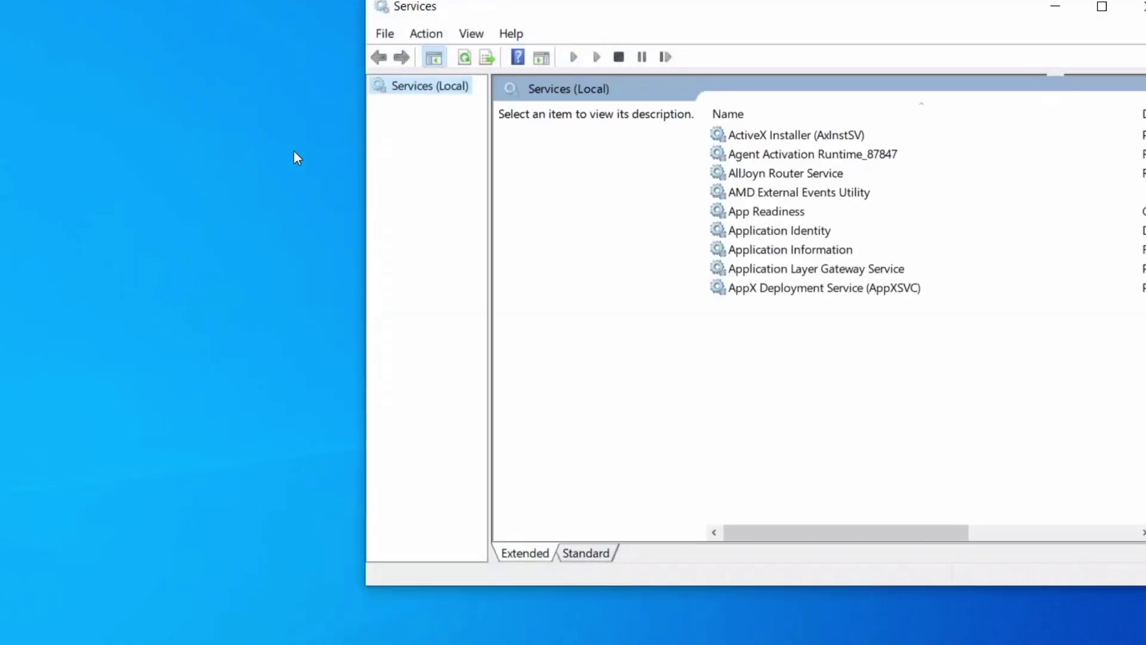
drag(598, 14, 340, 32)
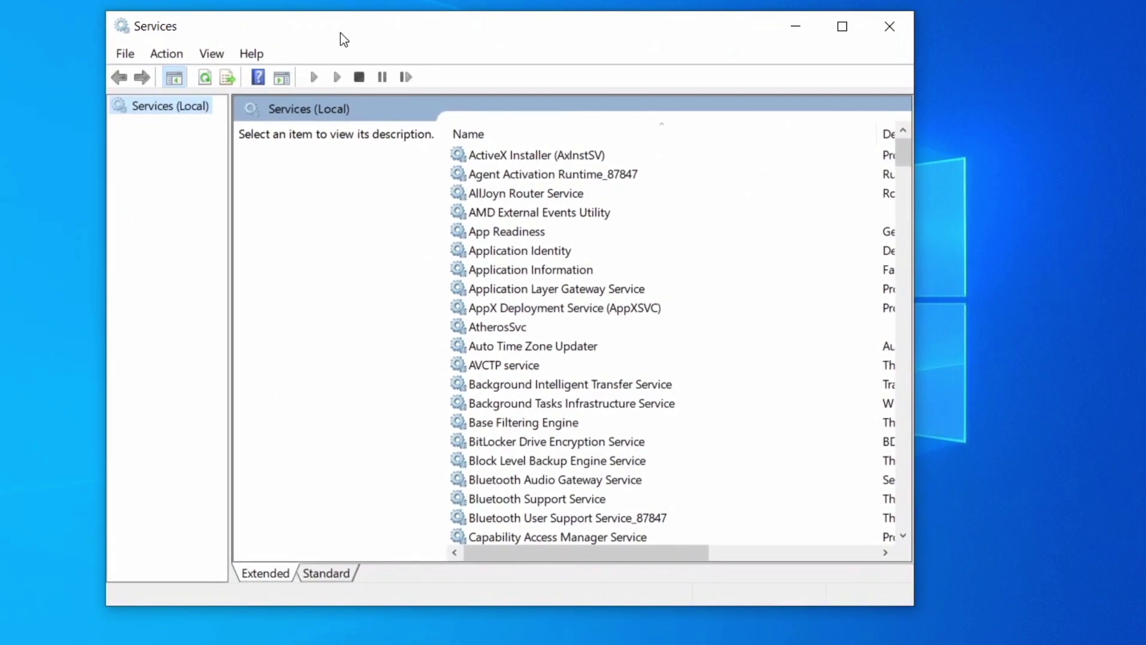
click(538, 258)
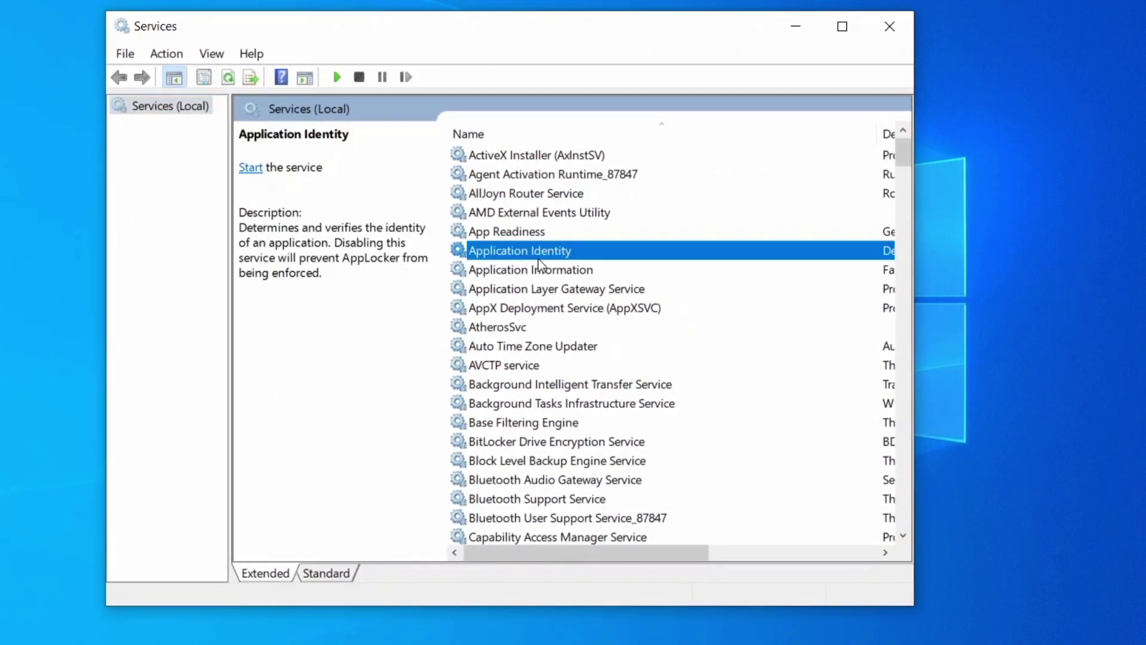
text(blu)
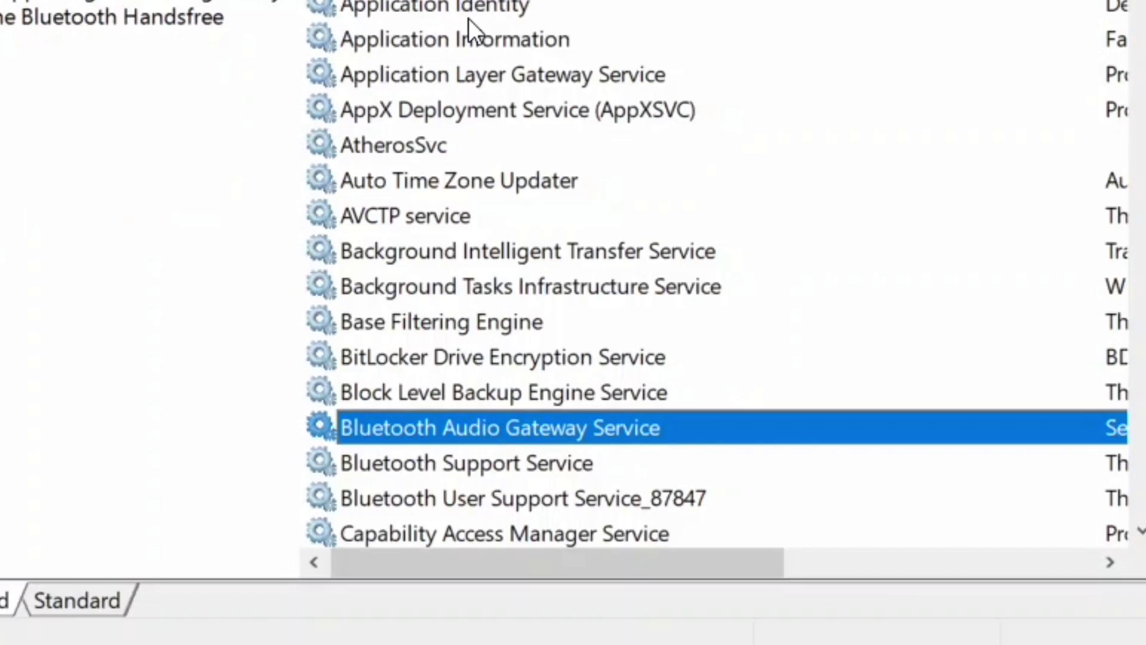
- Restart the Bluetooth Support Service
click(538, 466)
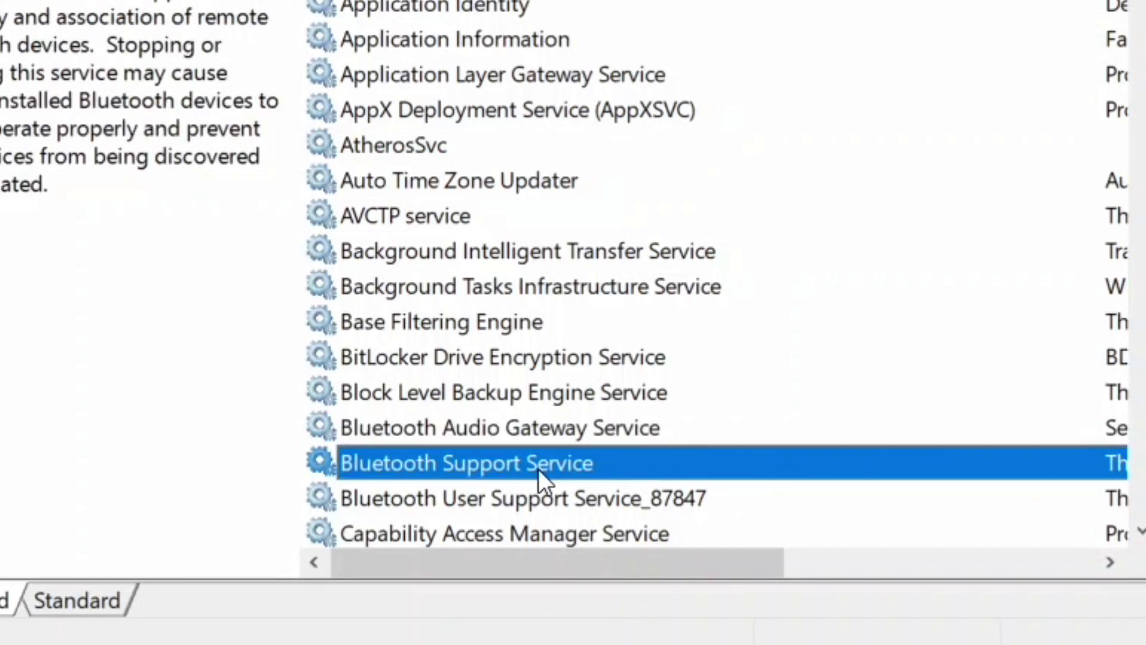
right_click(538, 470)
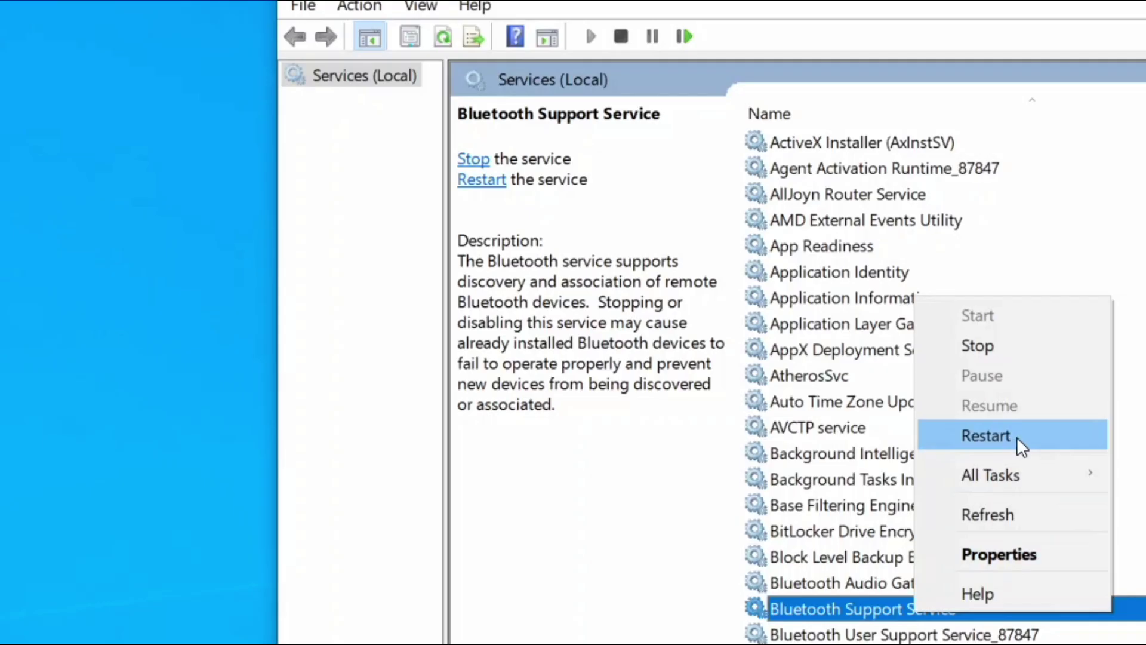
click(986, 436)
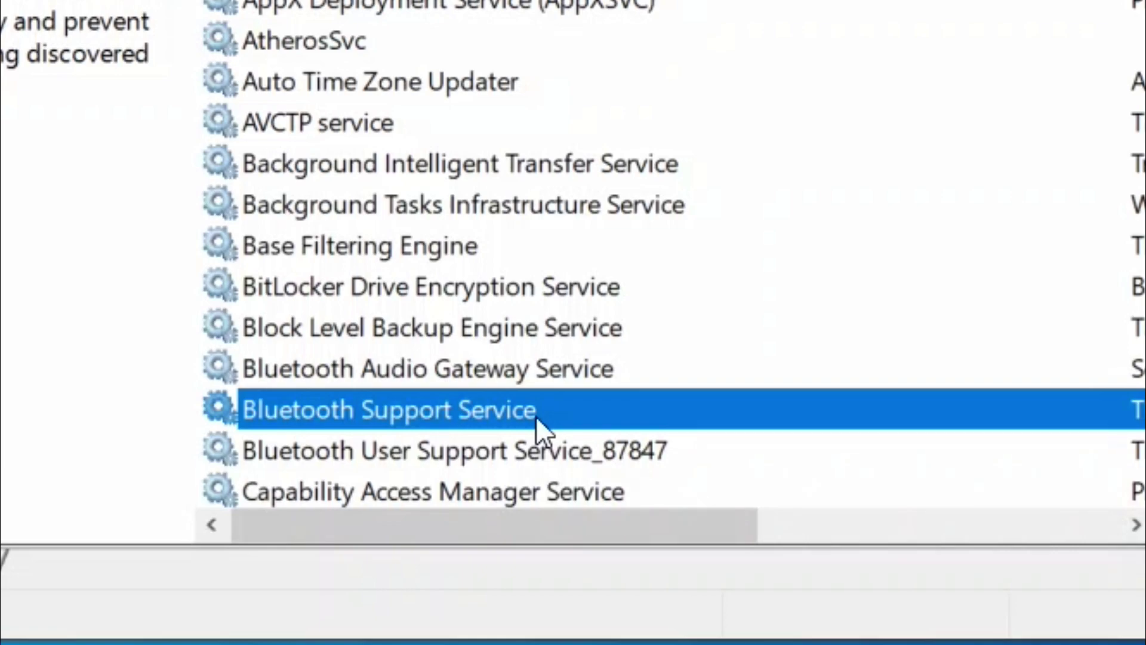
- Set Bluetooth Support Service startup type to Manual, apply it, and close Services
double_click(655, 491)
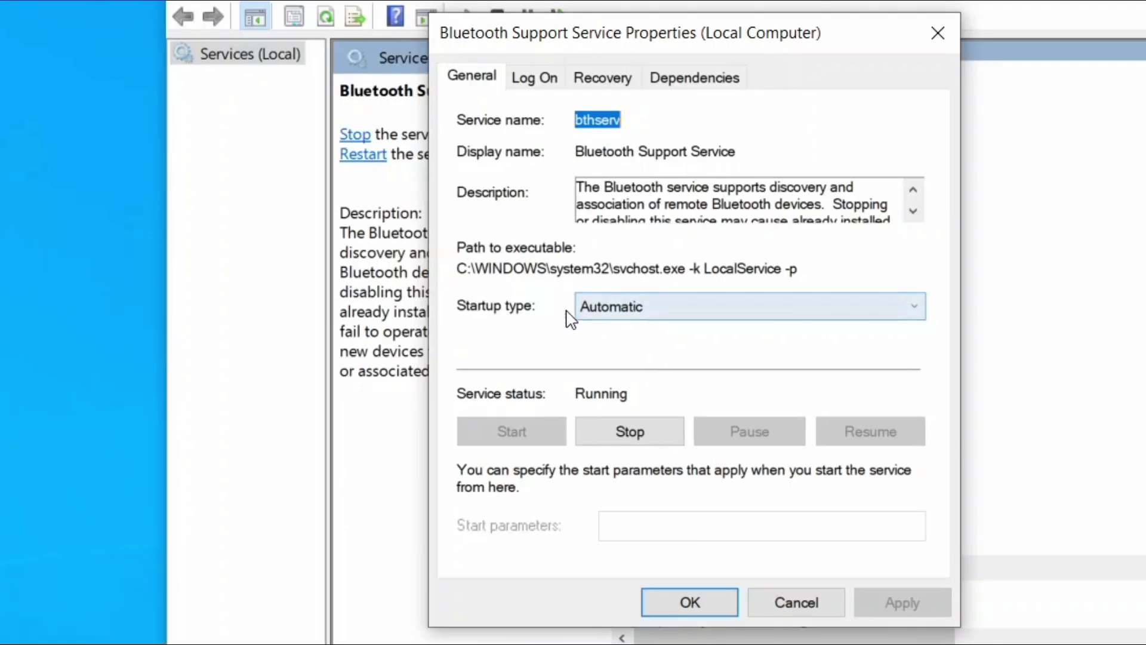
click(482, 316)
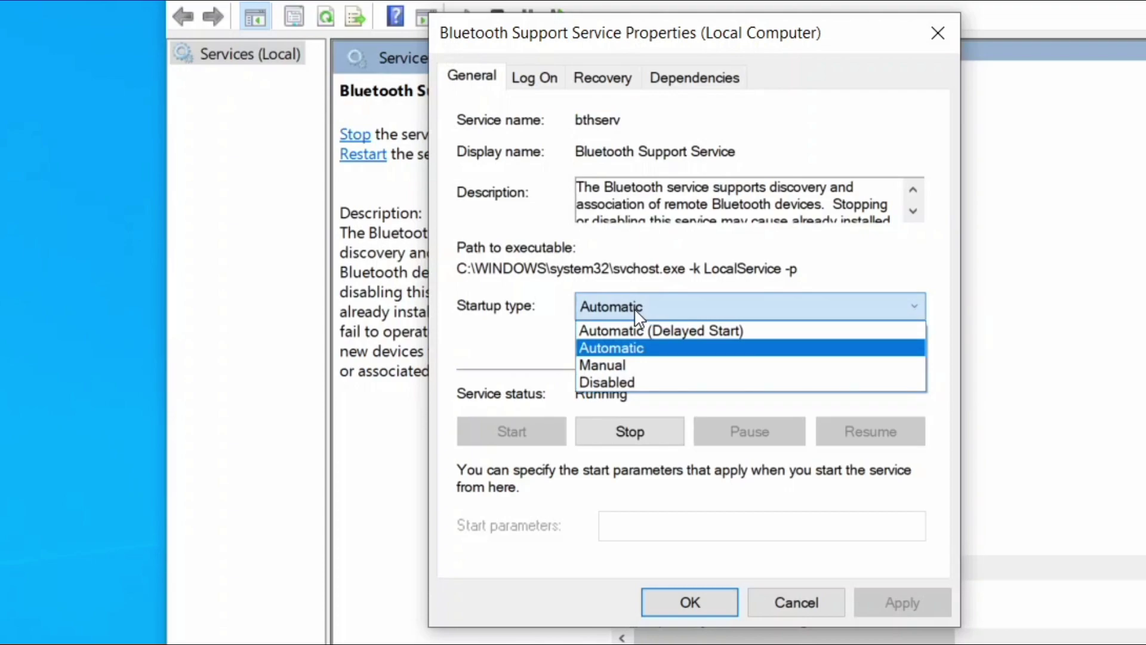
click(627, 305)
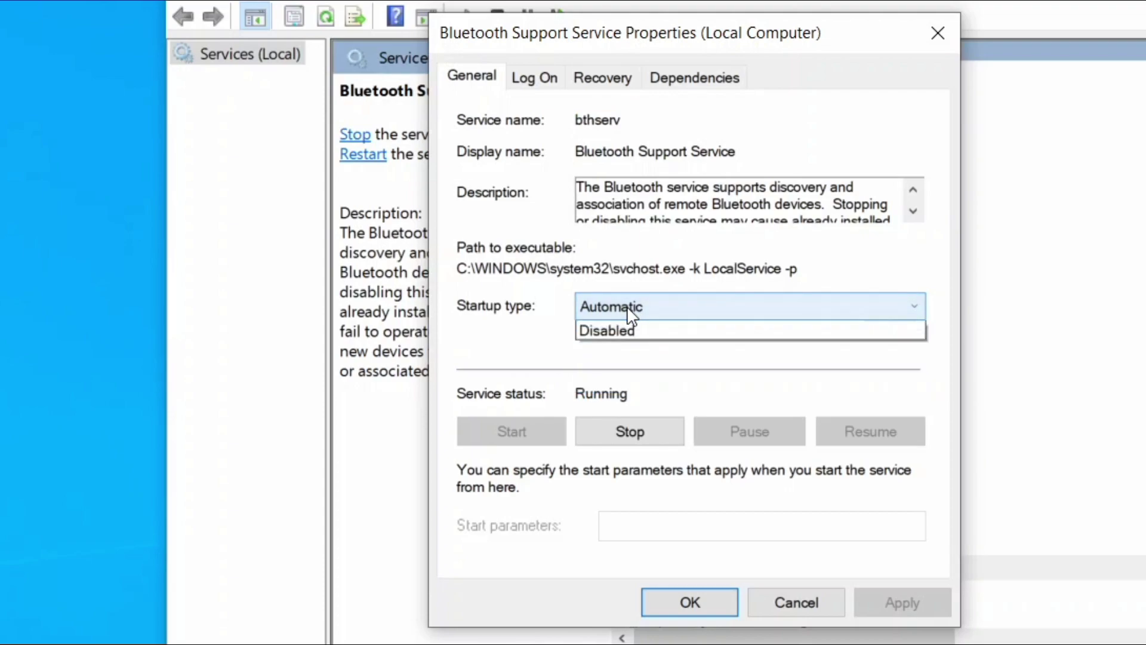
click(632, 366)
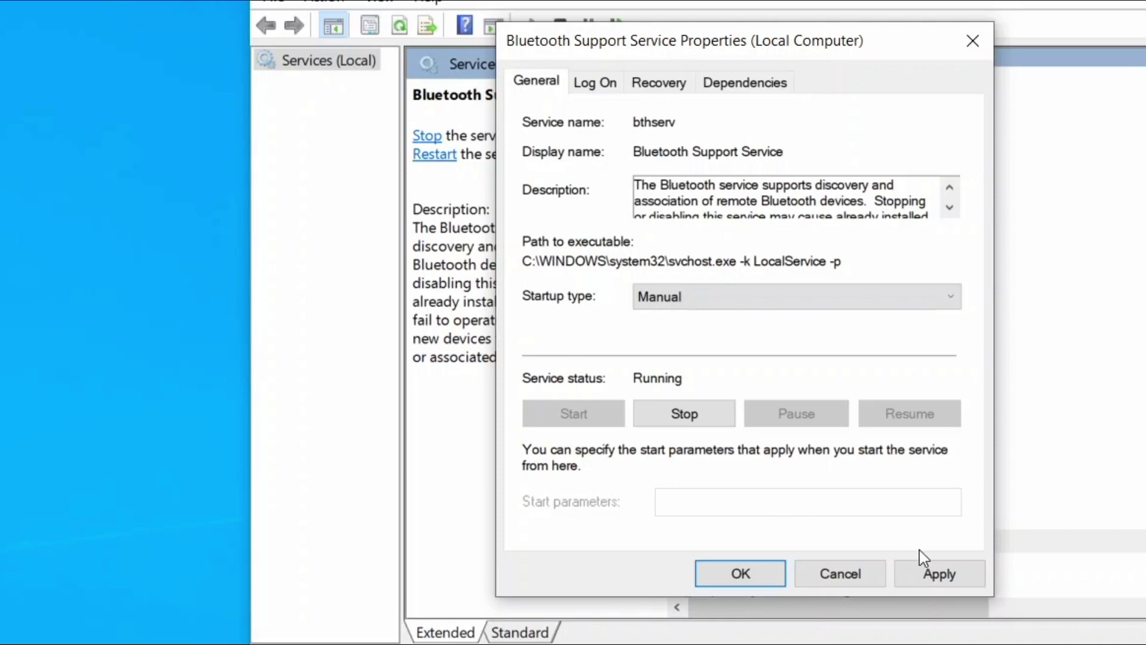
click(935, 576)
click(780, 578)
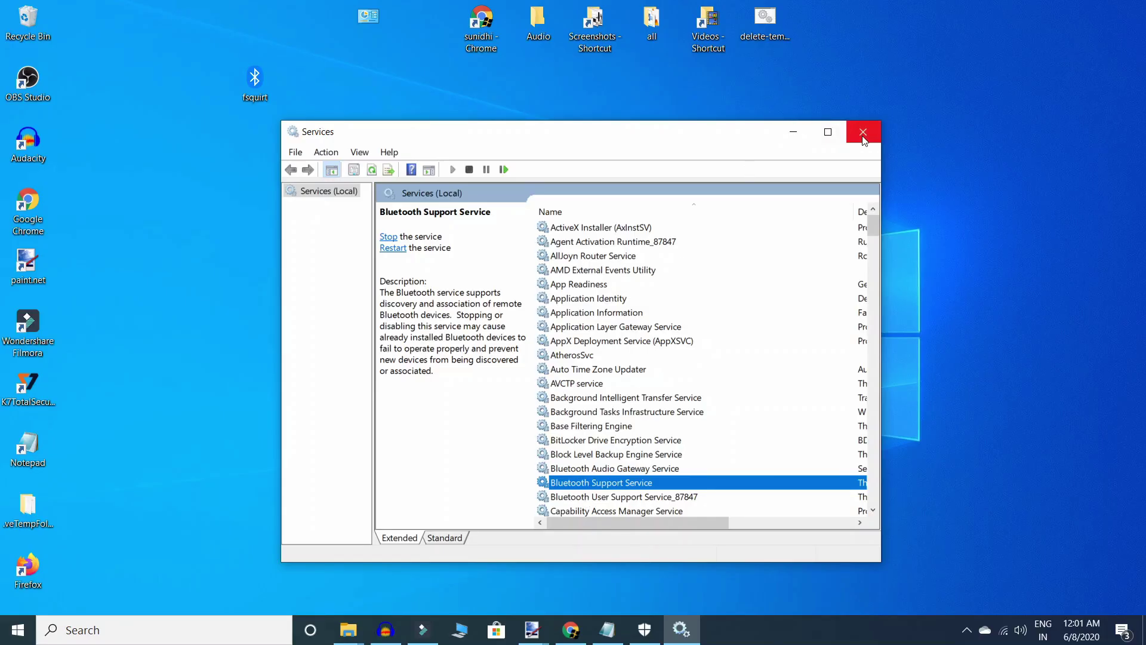
click(860, 132)
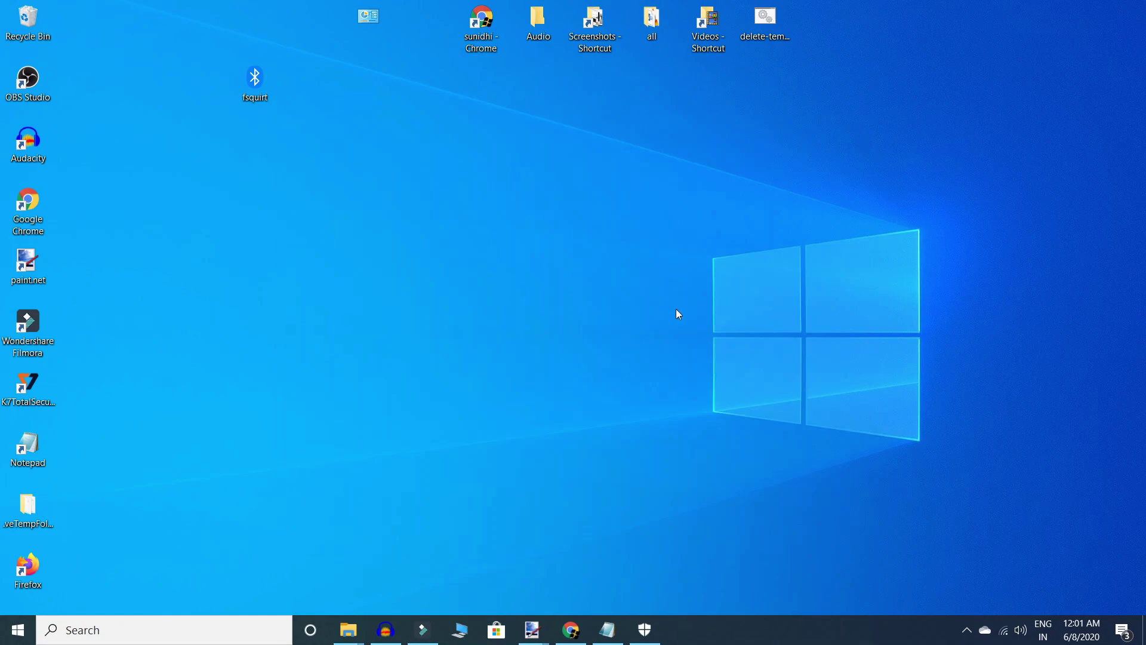